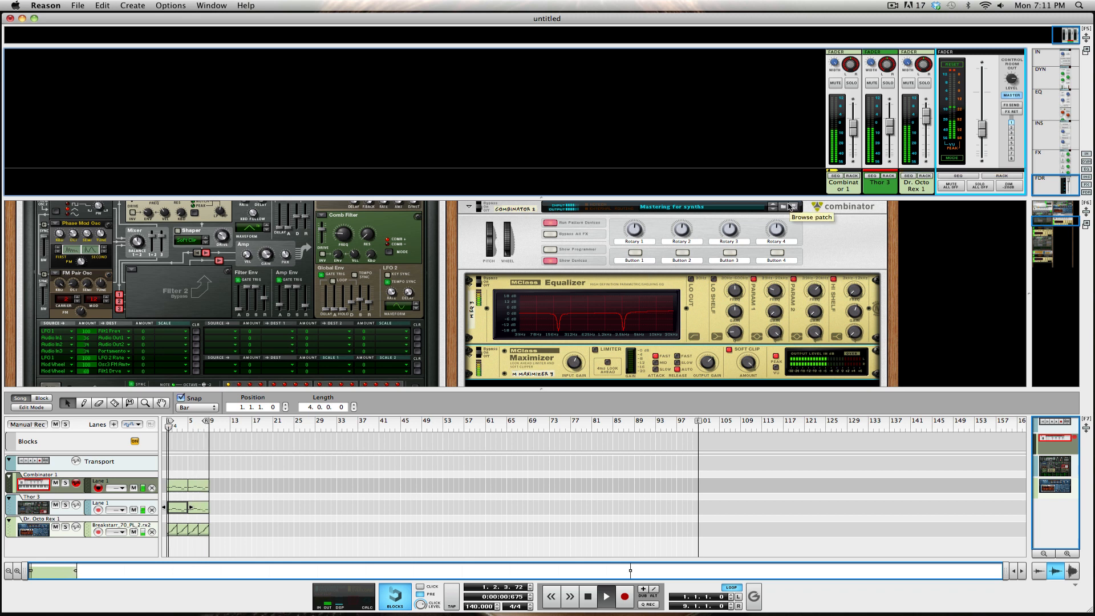
Step: Examine the playing song's rack, including both Thor synths, Dr. Octo Rex, the saturation unit and the Combinator mastering chain
{"action": "scroll", "coordinate": [446, 263], "scroll_direction": "up", "scroll_amount": 3}
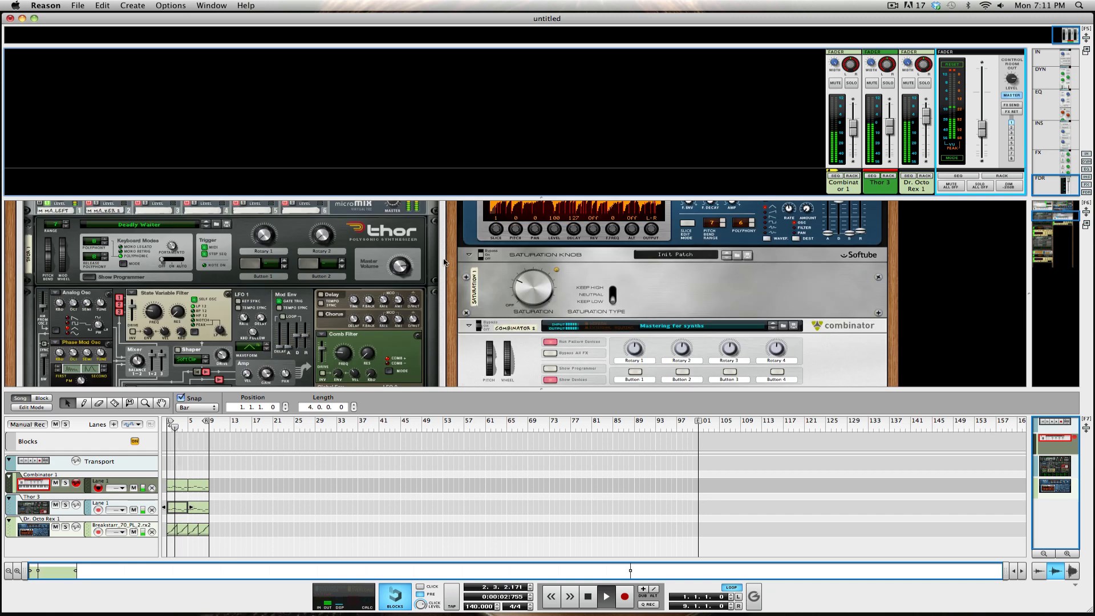
{"action": "scroll", "coordinate": [445, 263], "scroll_direction": "up", "scroll_amount": 1}
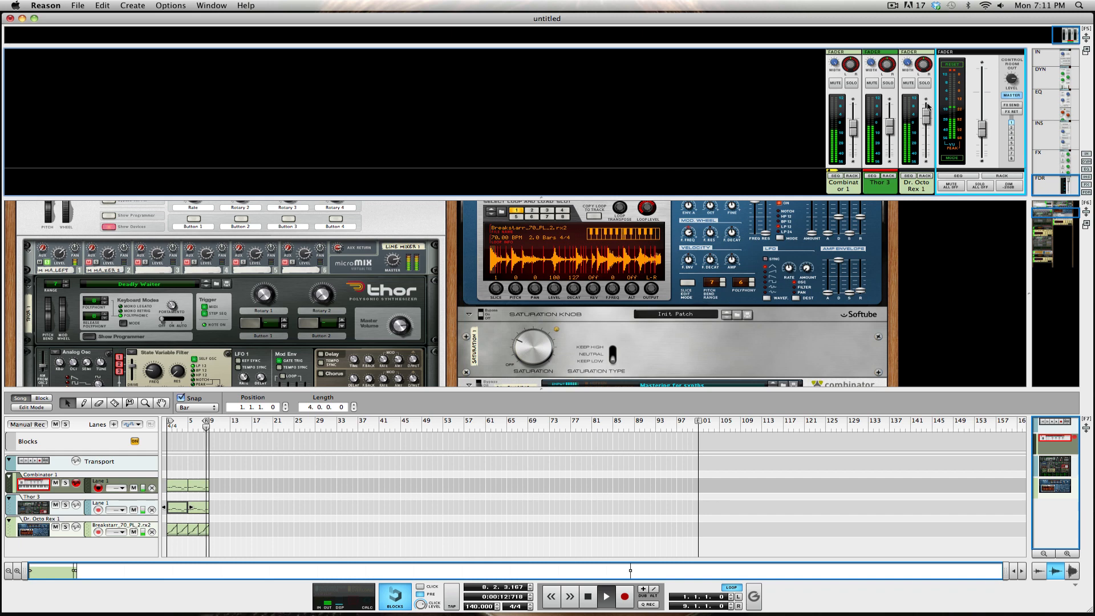
{"action": "scroll", "coordinate": [382, 266], "scroll_direction": "down", "scroll_amount": 2}
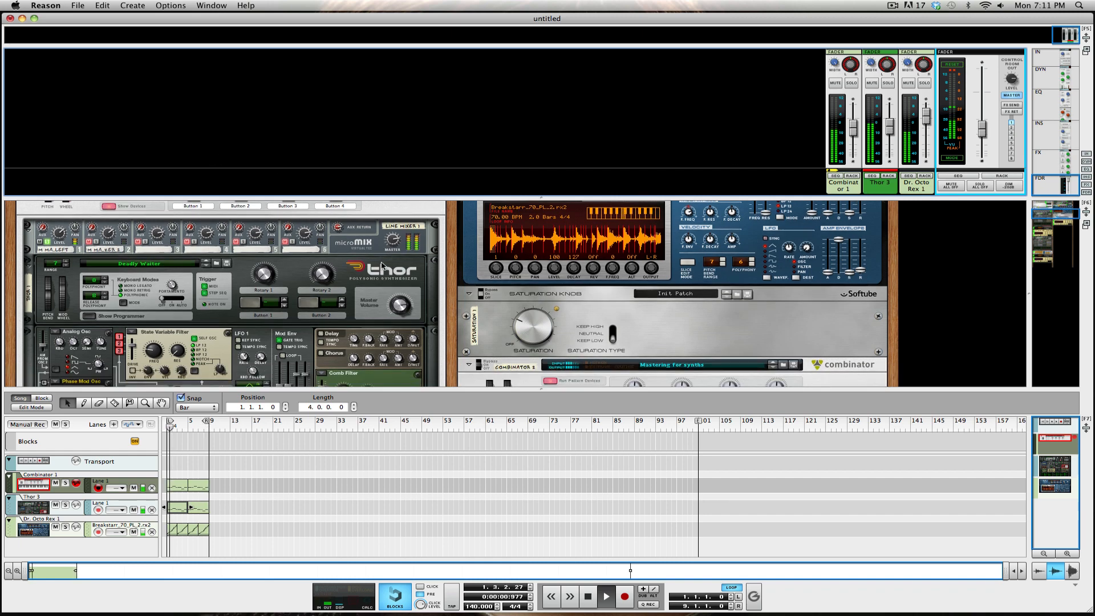
{"action": "scroll", "coordinate": [298, 235], "scroll_direction": "down", "scroll_amount": 4}
{"action": "scroll", "coordinate": [297, 235], "scroll_direction": "down", "scroll_amount": 15}
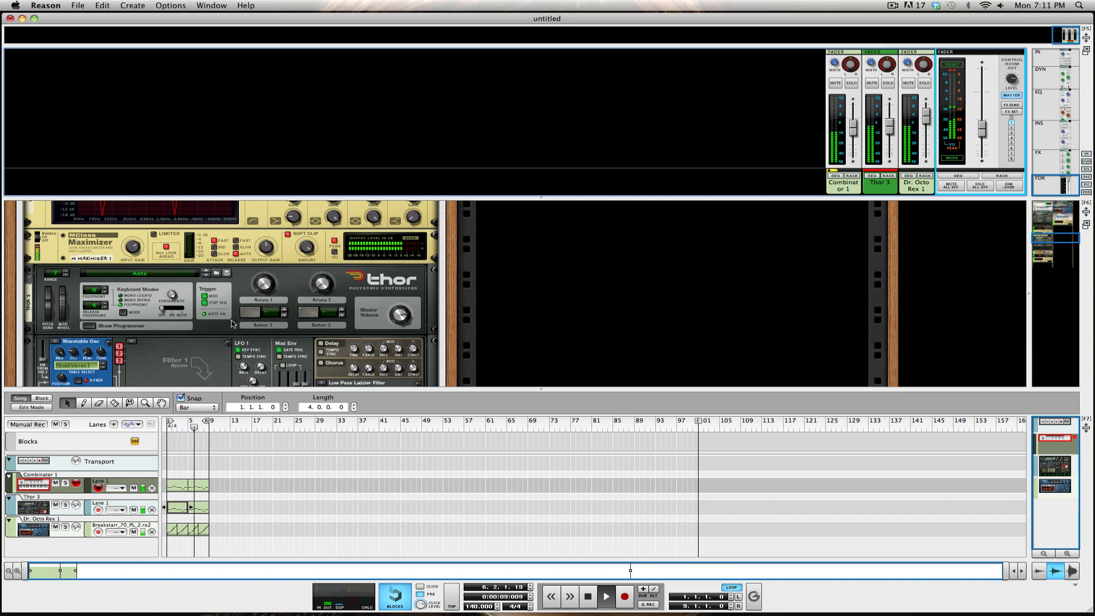
{"action": "scroll", "coordinate": [264, 302], "scroll_direction": "down", "scroll_amount": 6}
{"action": "scroll", "coordinate": [263, 303], "scroll_direction": "down", "scroll_amount": 12}
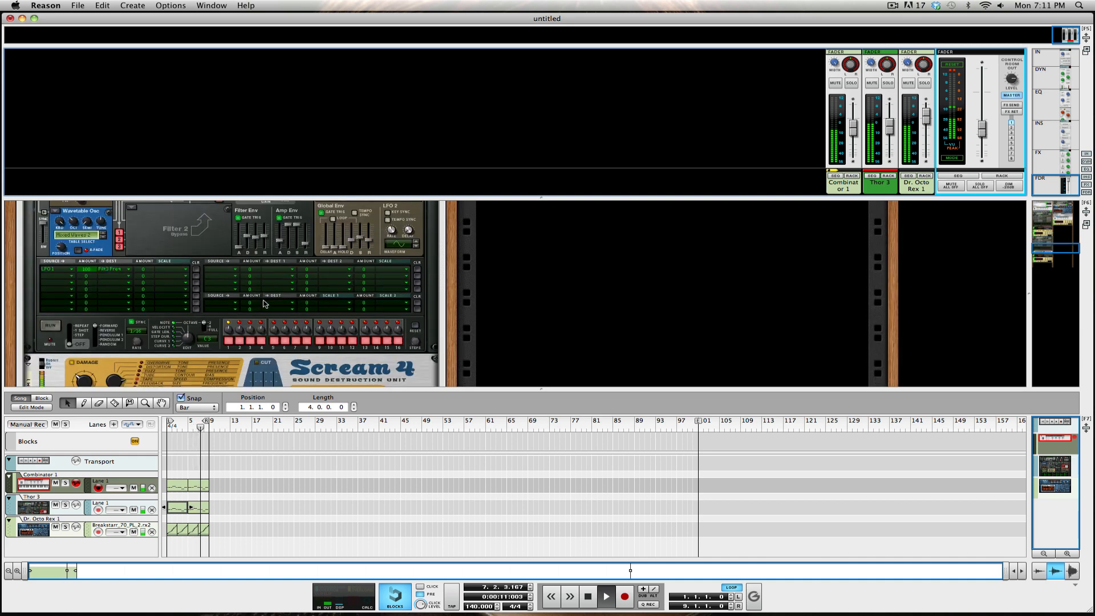
{"action": "scroll", "coordinate": [254, 337], "scroll_direction": "down", "scroll_amount": 3}
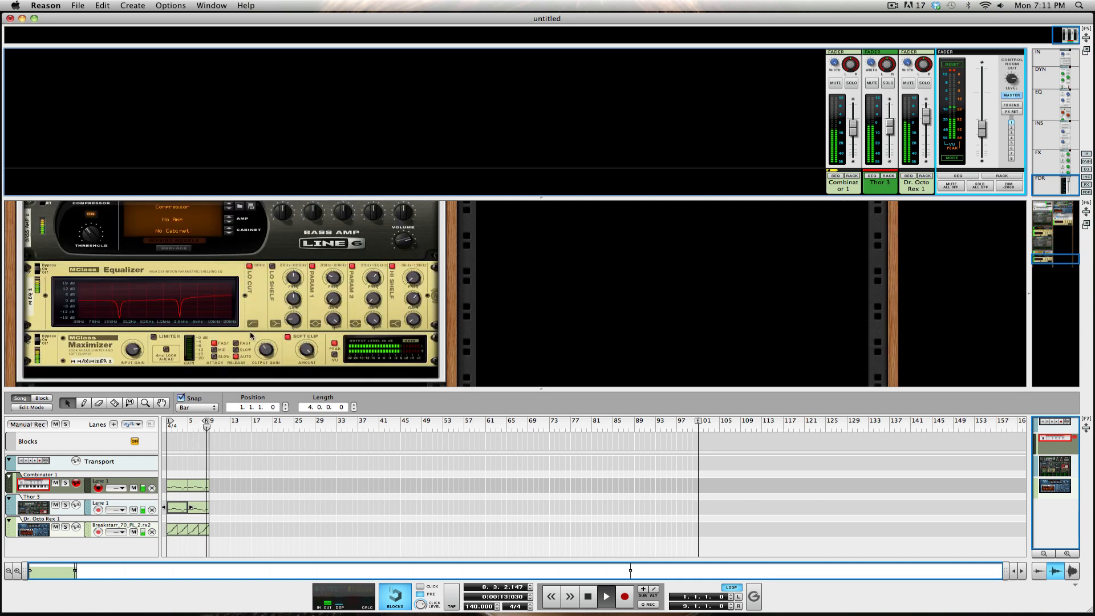
{"action": "scroll", "coordinate": [251, 335], "scroll_direction": "up", "scroll_amount": 15}
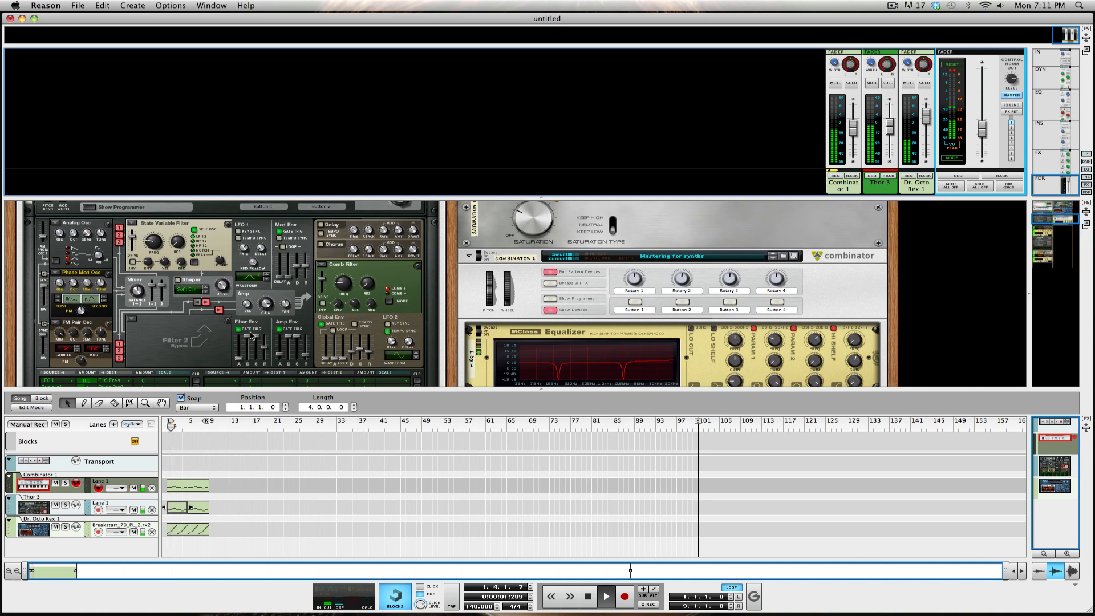
{"action": "scroll", "coordinate": [251, 335], "scroll_direction": "up", "scroll_amount": 10}
{"action": "scroll", "coordinate": [251, 335], "scroll_direction": "down", "scroll_amount": 8}
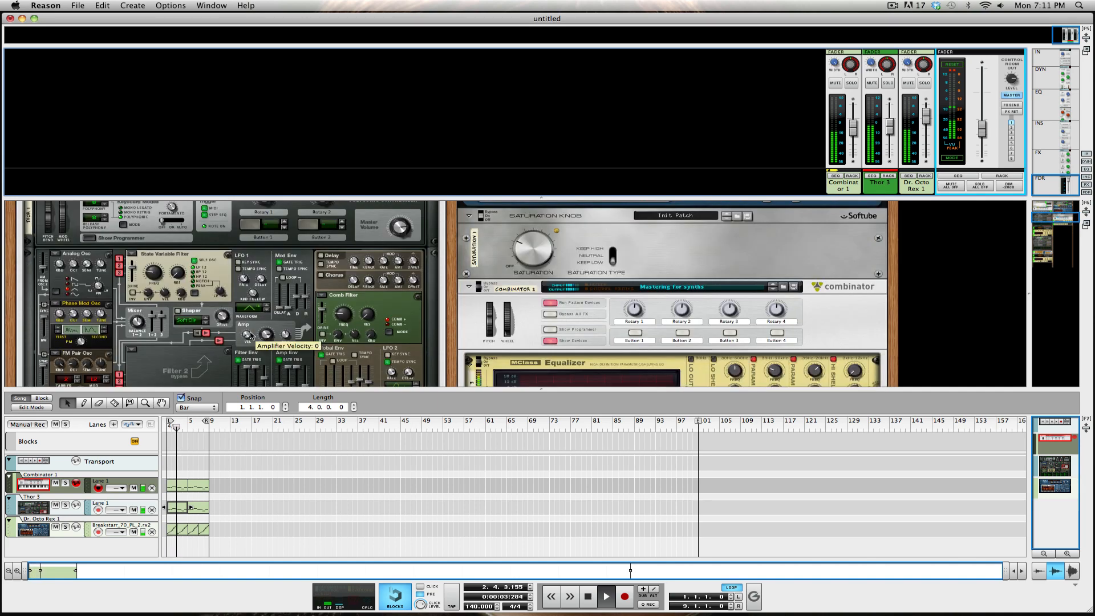
{"action": "scroll", "coordinate": [251, 335], "scroll_direction": "down", "scroll_amount": 10}
{"action": "scroll", "coordinate": [251, 336], "scroll_direction": "up", "scroll_amount": 9}
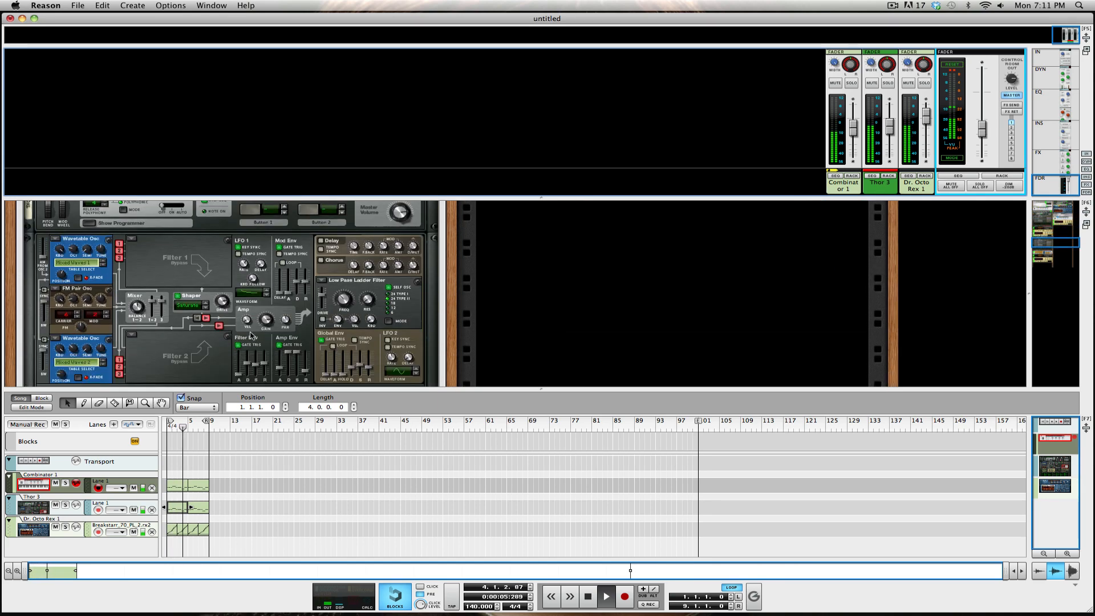
Step: Inspect the effects chain below the Ants Thor: Scream 4, Line 6 Bass Amp, MClass Equalizer and MClass Maximizer
{"action": "scroll", "coordinate": [251, 336], "scroll_direction": "down", "scroll_amount": 5}
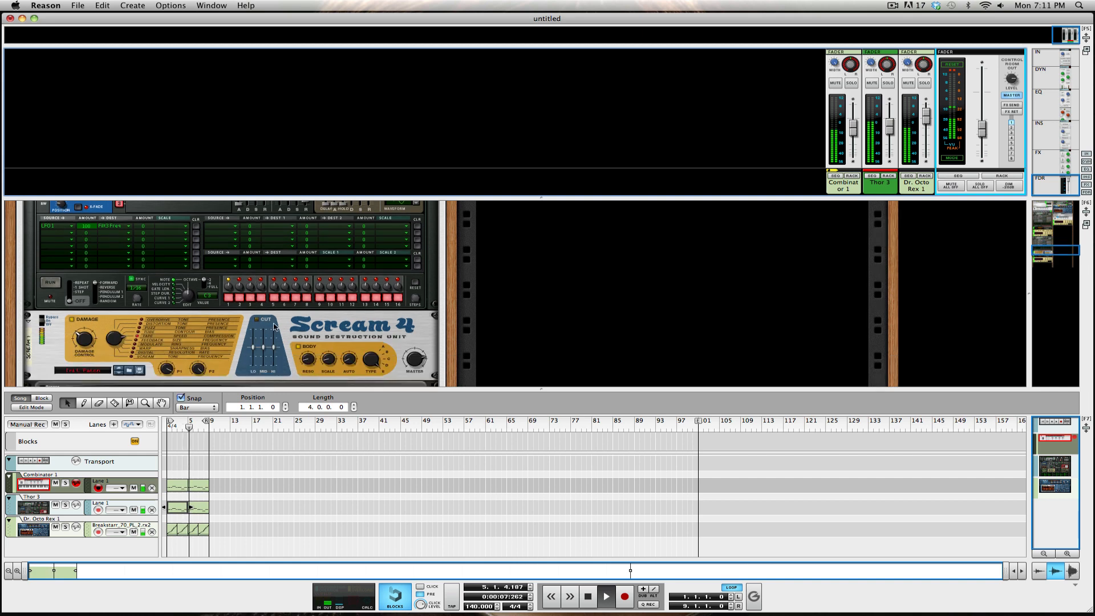
{"action": "scroll", "coordinate": [275, 326], "scroll_direction": "down", "scroll_amount": 4}
{"action": "scroll", "coordinate": [275, 327], "scroll_direction": "up", "scroll_amount": 2}
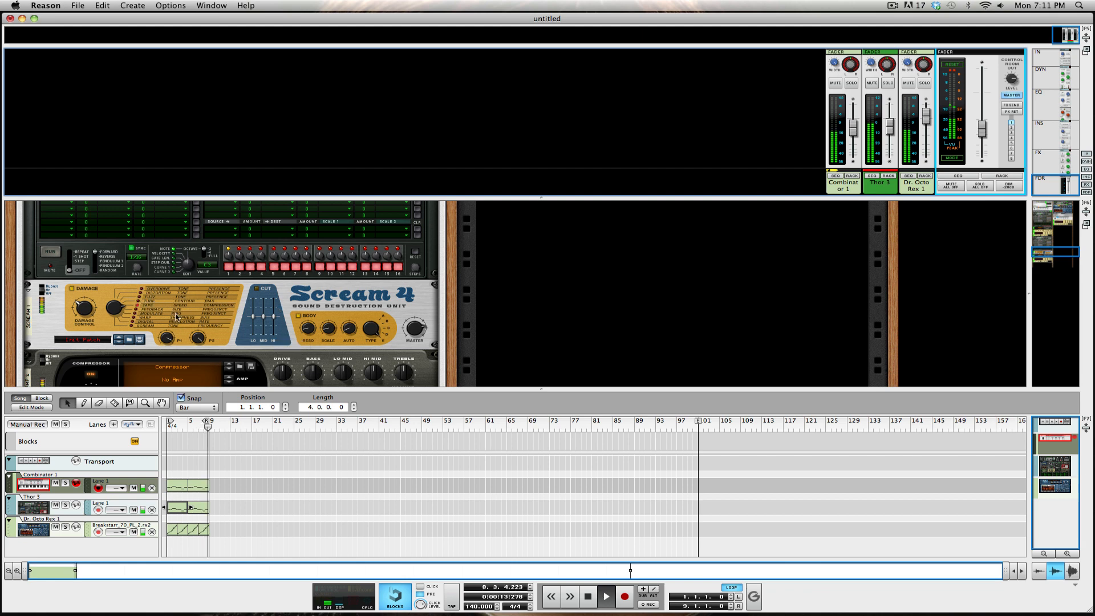
{"action": "scroll", "coordinate": [255, 325], "scroll_direction": "down", "scroll_amount": 2}
{"action": "scroll", "coordinate": [255, 324], "scroll_direction": "down", "scroll_amount": 7}
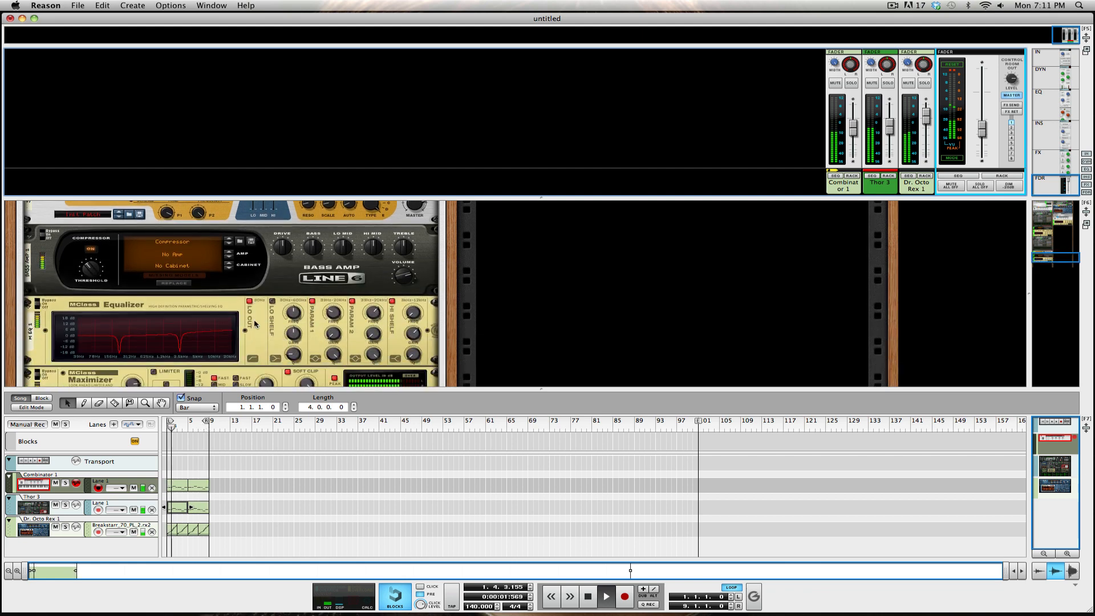
{"action": "scroll", "coordinate": [255, 323], "scroll_direction": "up", "scroll_amount": 6}
{"action": "scroll", "coordinate": [199, 305], "scroll_direction": "down", "scroll_amount": 6}
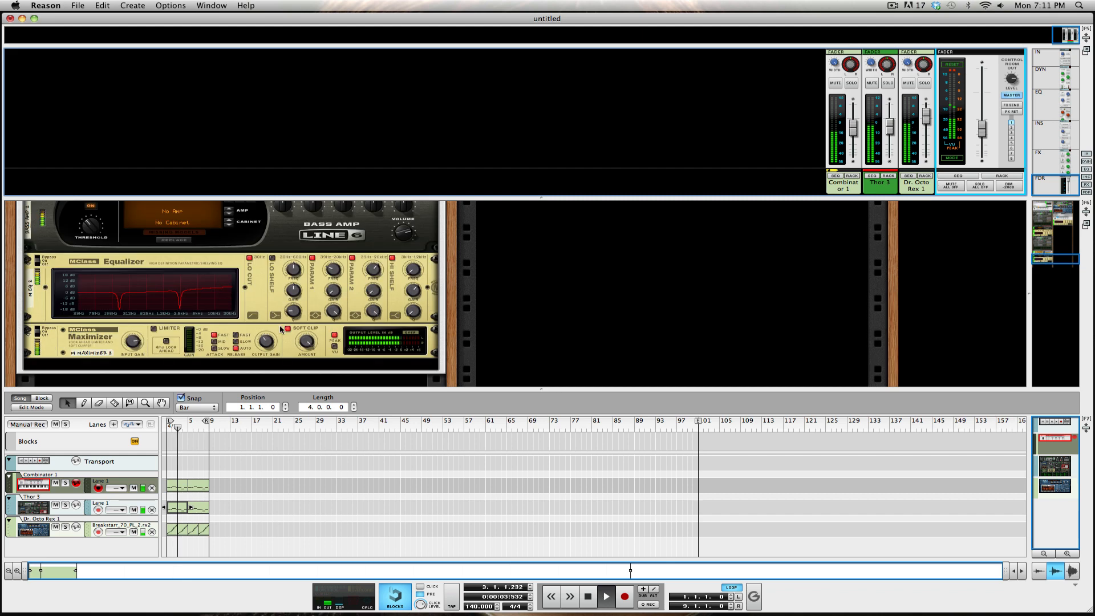
{"action": "scroll", "coordinate": [171, 314], "scroll_direction": "up", "scroll_amount": 4}
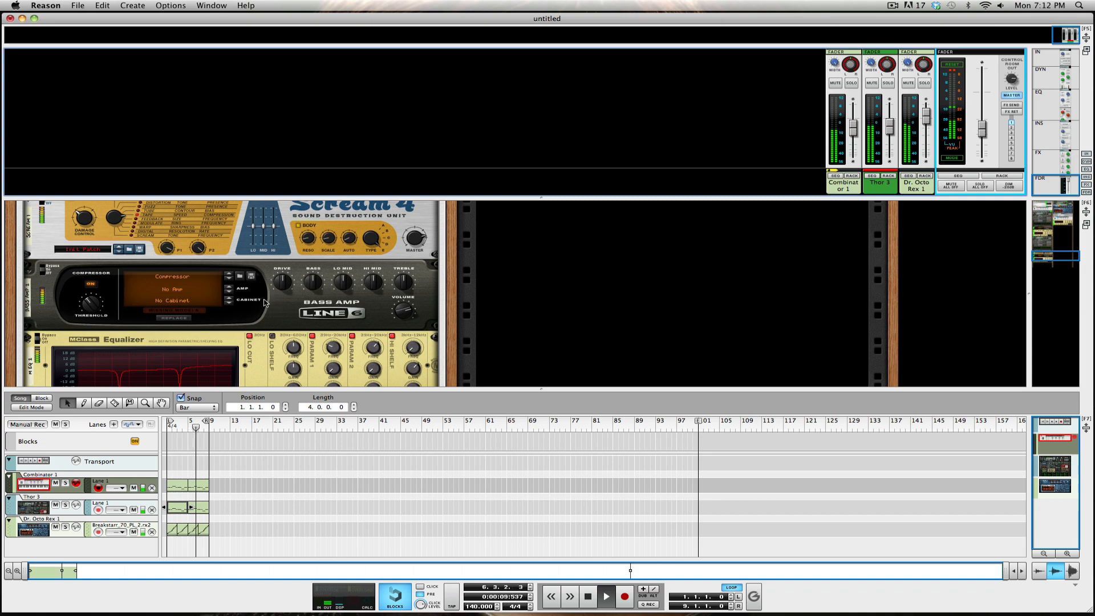
Step: Raise the mixer's master level to -2.38 dB
{"action": "scroll", "coordinate": [264, 303], "scroll_direction": "up", "scroll_amount": 10}
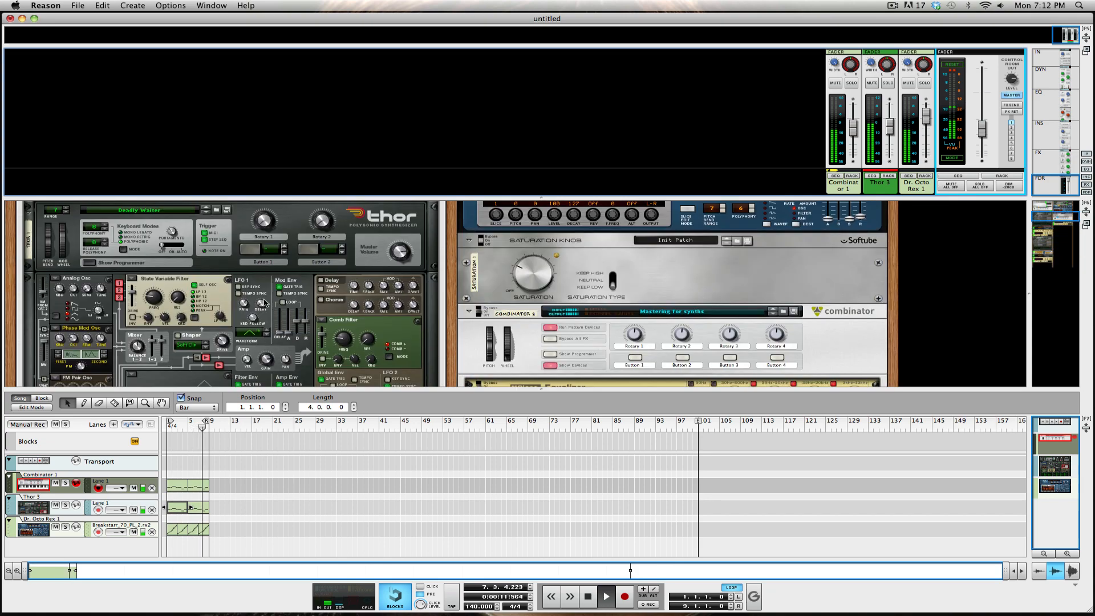
{"action": "scroll", "coordinate": [264, 303], "scroll_direction": "up", "scroll_amount": 5}
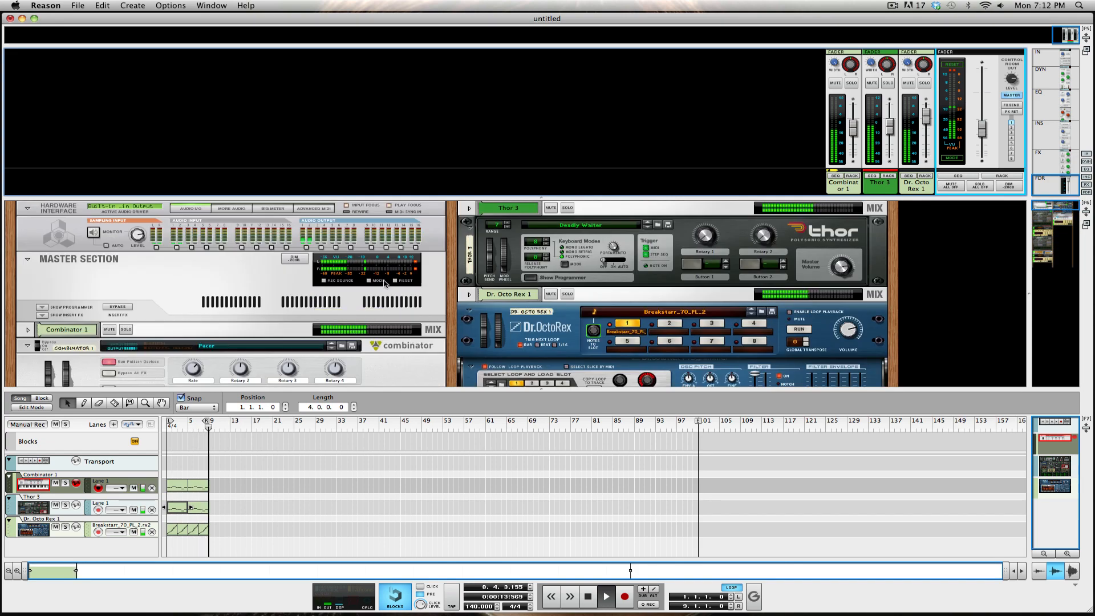
{"action": "scroll", "coordinate": [376, 281], "scroll_direction": "down", "scroll_amount": 3}
{"action": "scroll", "coordinate": [376, 281], "scroll_direction": "down", "scroll_amount": 5}
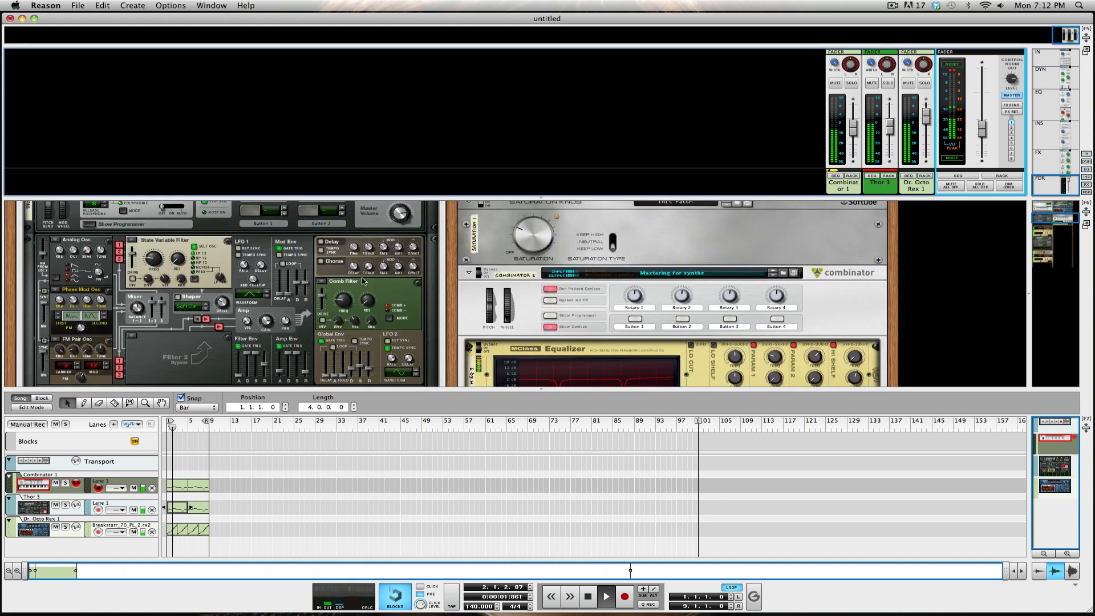
{"action": "left_click_drag", "start_coordinate": [982, 129], "coordinate": [985, 97]}
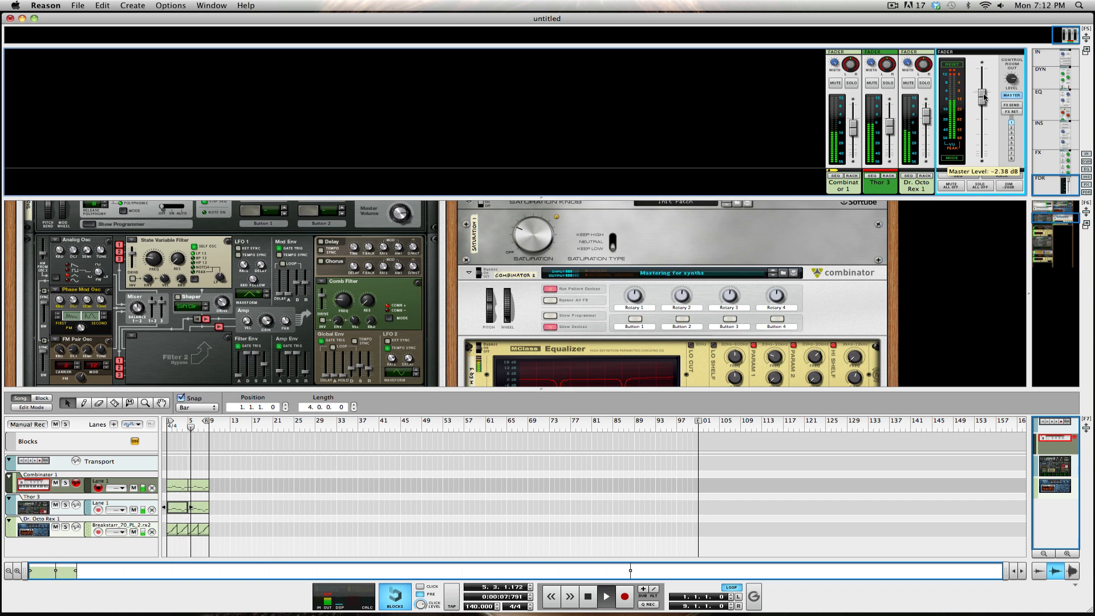
Step: Listen to Combinator 1, Thor 3 and Dr. Octo Rex 1 soloed one after another, and restore the full mix
{"action": "left_click", "coordinate": [853, 83]}
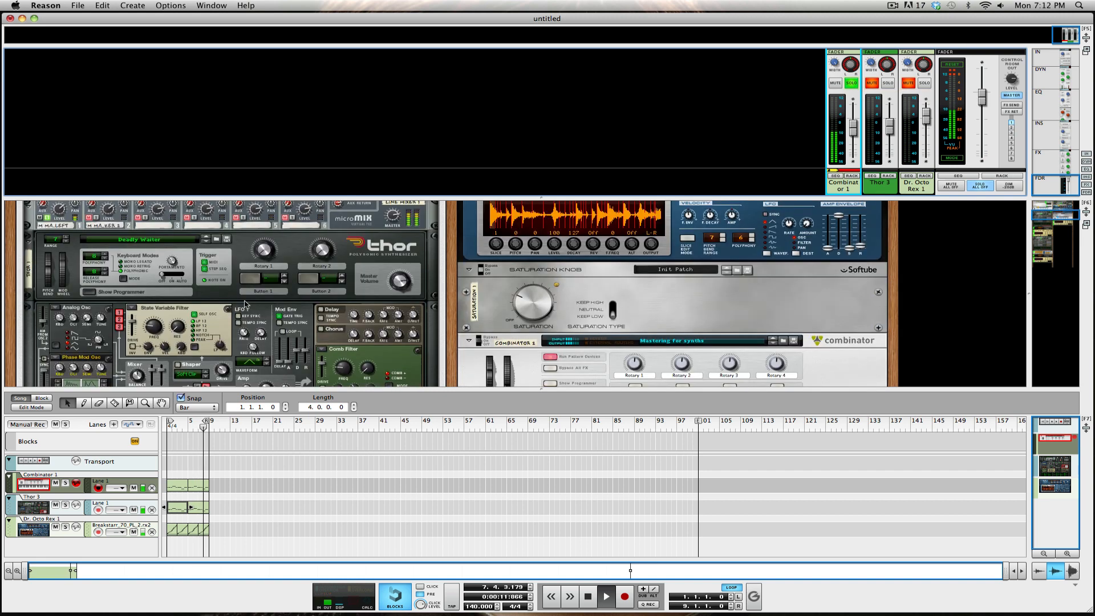
{"action": "scroll", "coordinate": [74, 294], "scroll_direction": "up", "scroll_amount": 3}
{"action": "scroll", "coordinate": [82, 294], "scroll_direction": "up", "scroll_amount": 4}
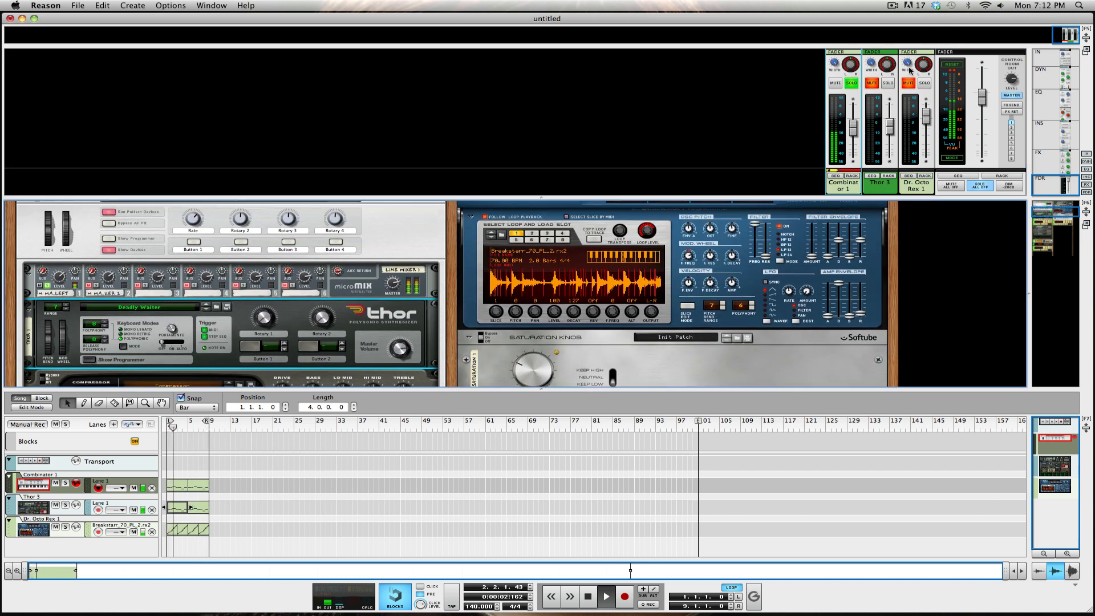
{"action": "left_click", "coordinate": [888, 83]}
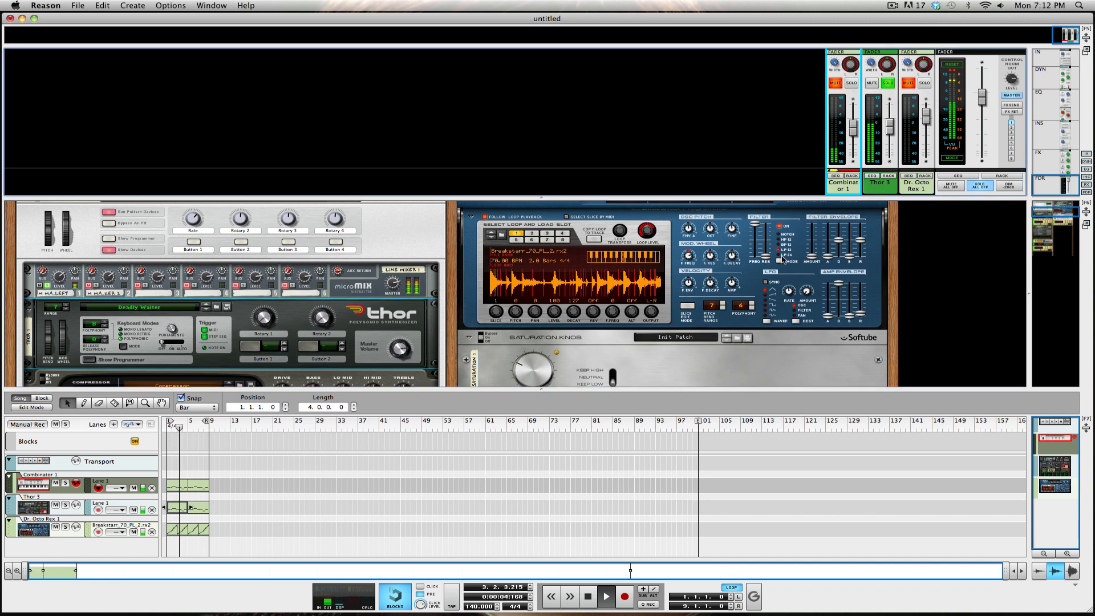
{"action": "scroll", "coordinate": [770, 280], "scroll_direction": "up", "scroll_amount": 8}
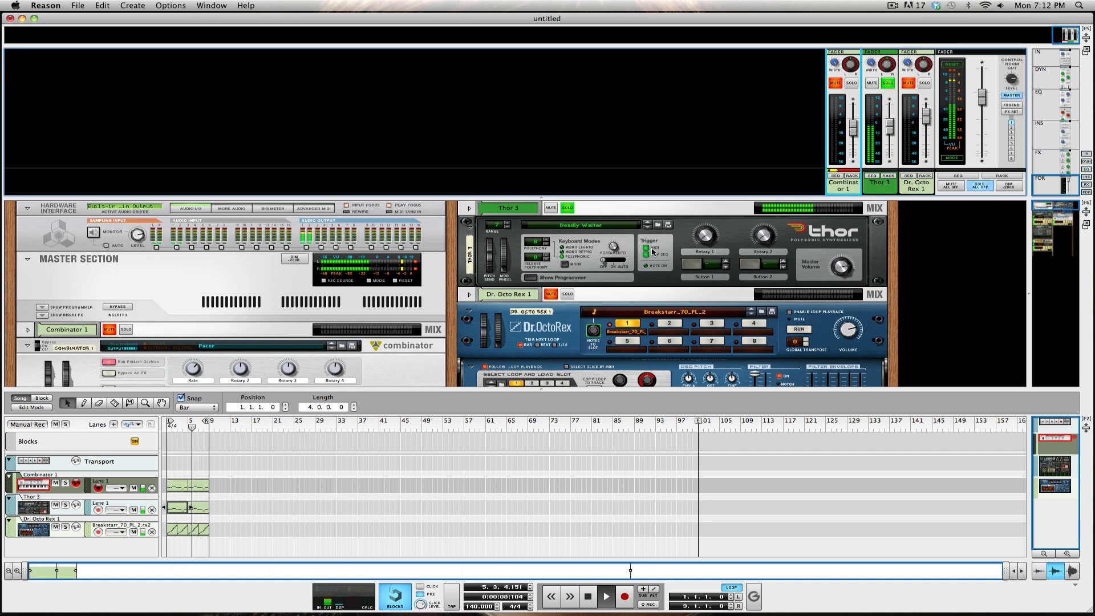
{"action": "left_click", "coordinate": [888, 84]}
{"action": "left_click", "coordinate": [924, 84]}
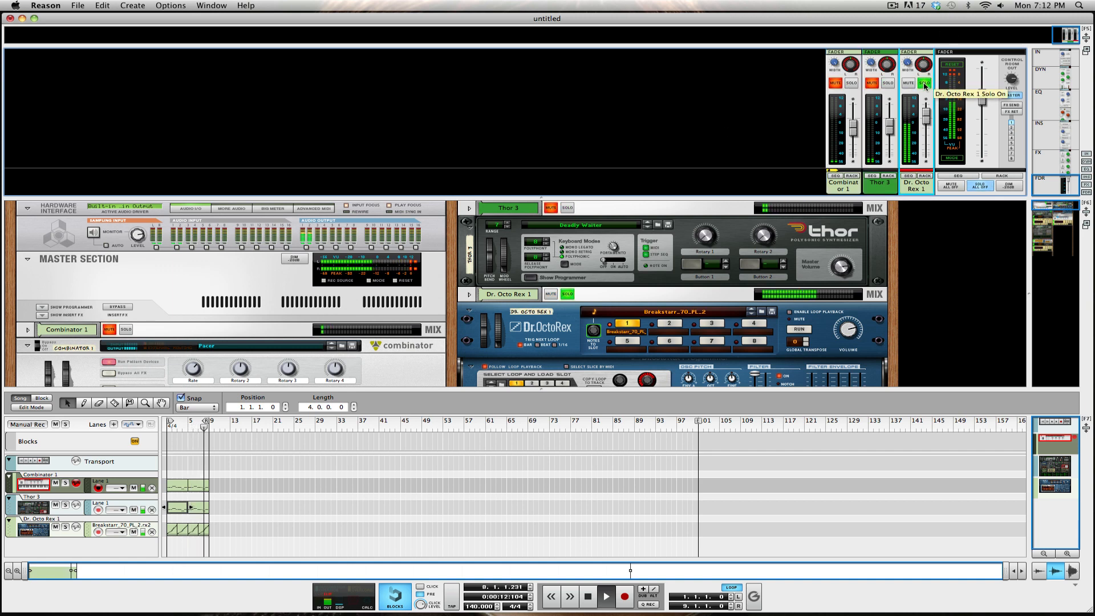
{"action": "left_click", "coordinate": [925, 83]}
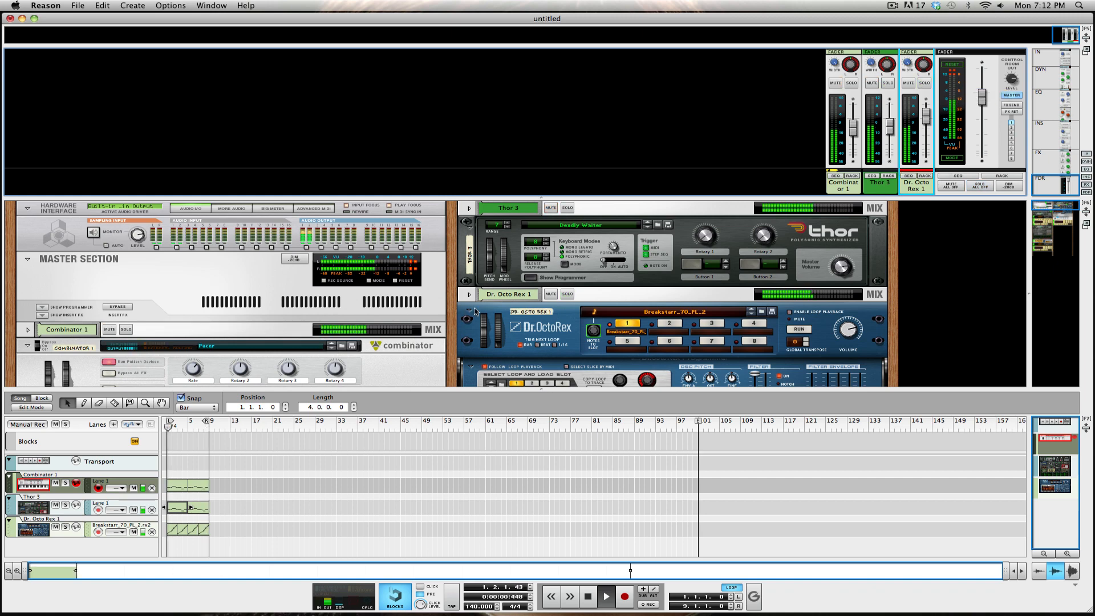
Step: Close the current untitled song
{"action": "scroll", "coordinate": [483, 306], "scroll_direction": "down", "scroll_amount": 3}
{"action": "scroll", "coordinate": [435, 302], "scroll_direction": "down", "scroll_amount": 5}
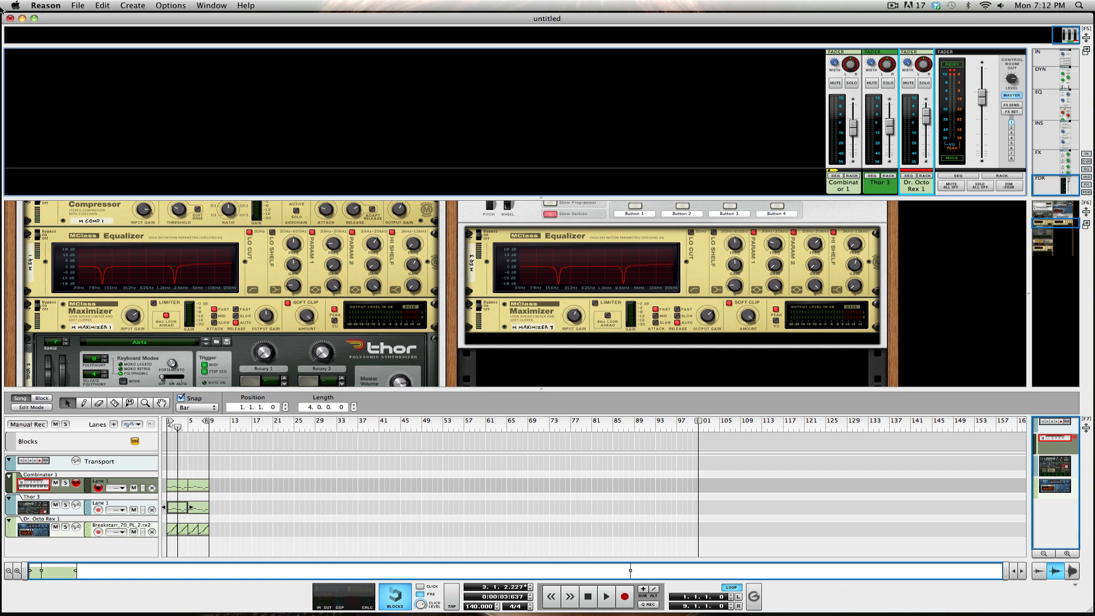
{"action": "left_click", "coordinate": [9, 19]}
{"action": "left_click", "coordinate": [500, 205]}
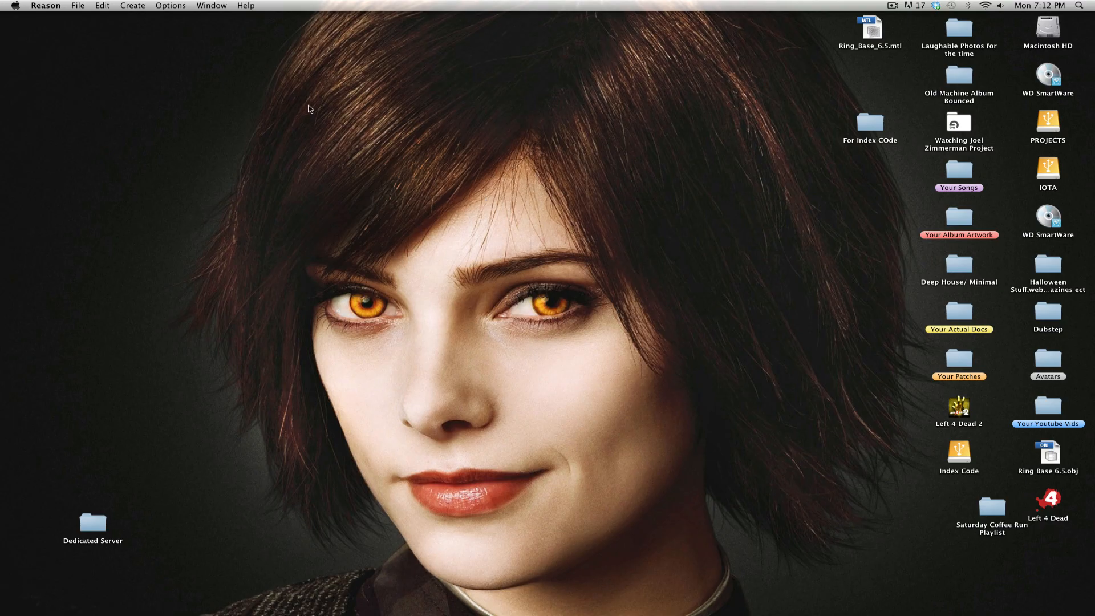
Step: Create a new empty song and hide the main mixer so the rack has more room
{"action": "left_click", "coordinate": [75, 6]}
{"action": "left_click", "coordinate": [94, 19]}
{"action": "key", "text": "F5"}
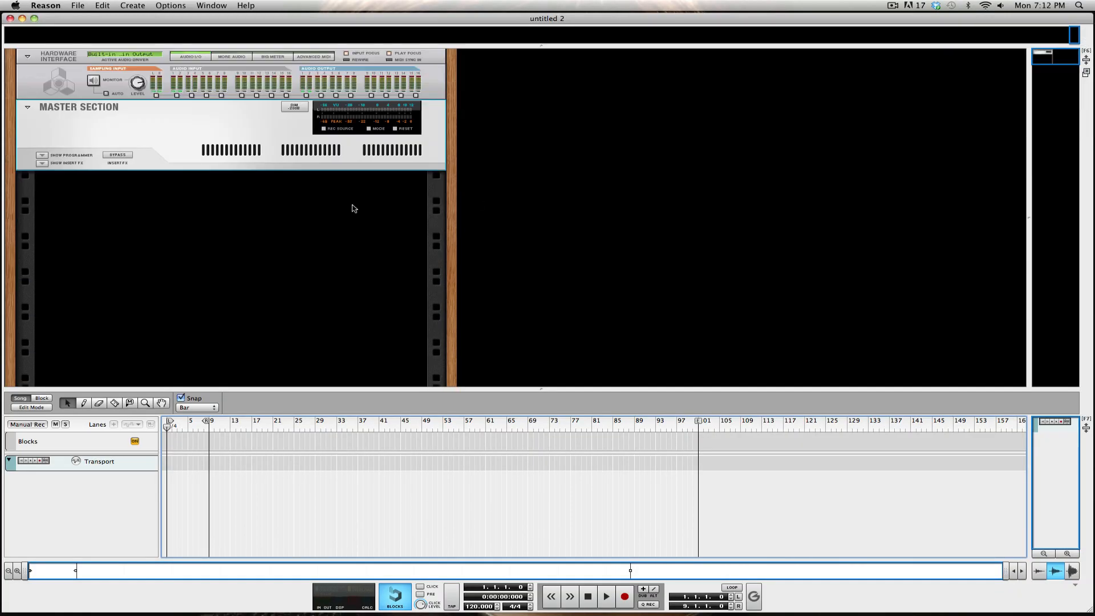
Step: Start creating an instrument in the empty rack and browse to the Custom Patches folder
{"action": "right_click", "coordinate": [222, 200]}
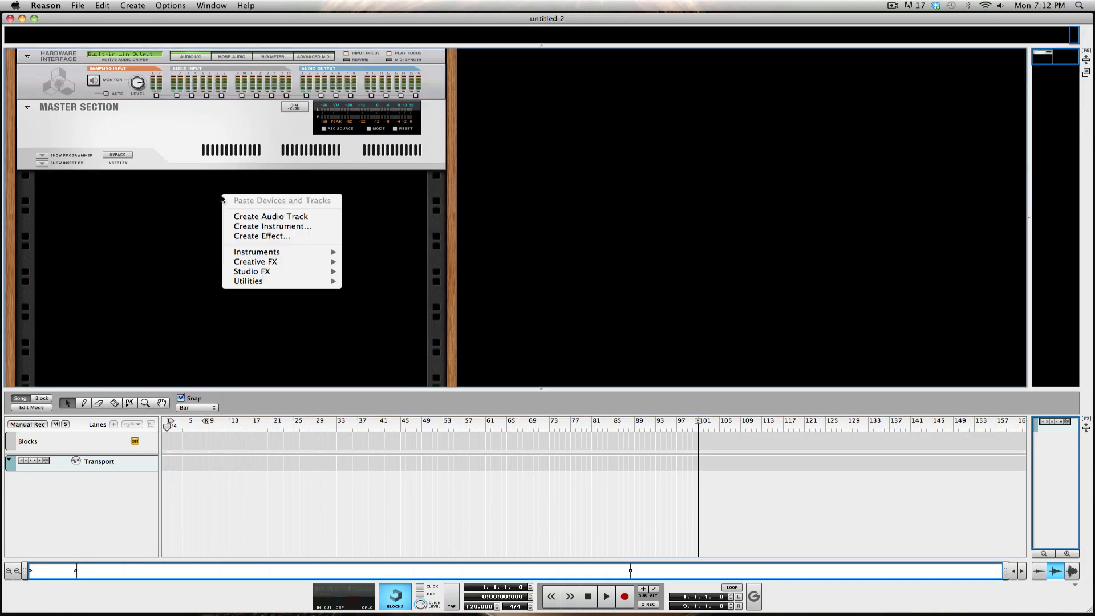
{"action": "left_click", "coordinate": [321, 231]}
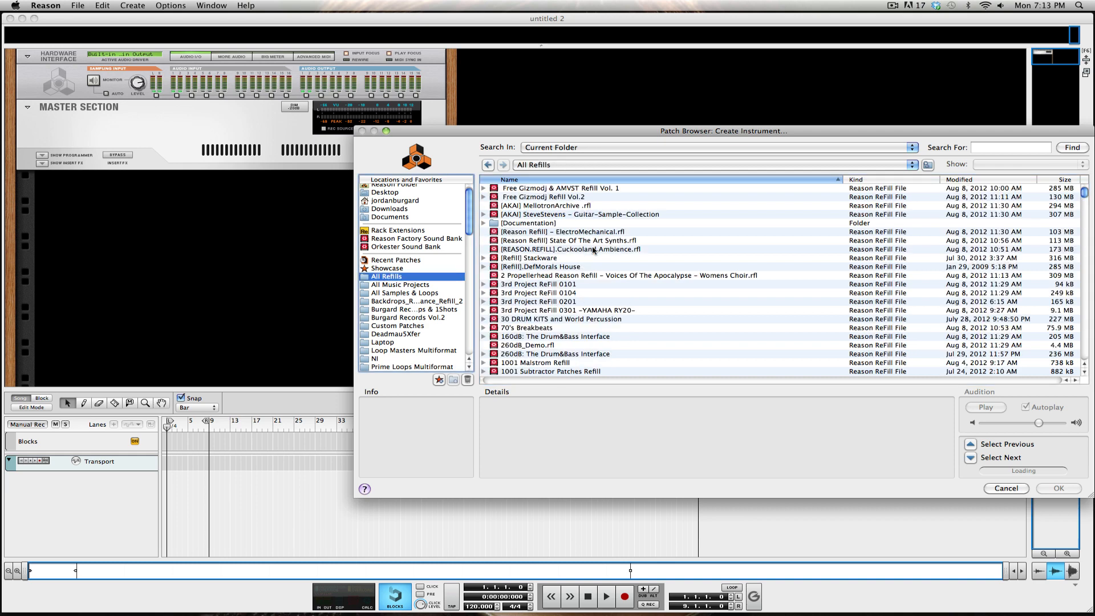
{"action": "left_click", "coordinate": [392, 326]}
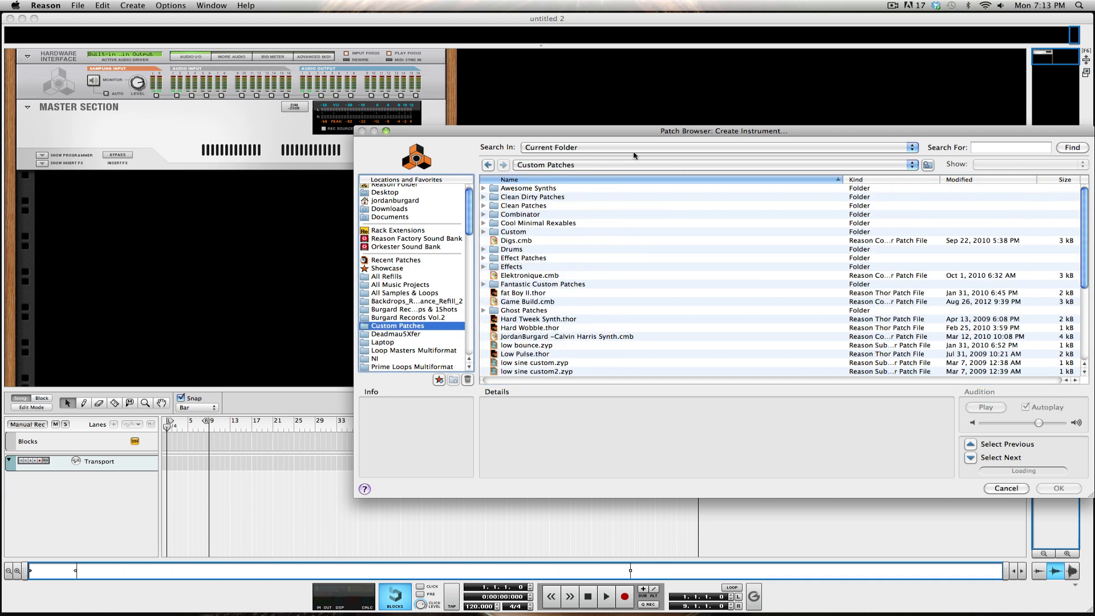
Step: Look through the patches in the Clean Dirty Patches folder and collapse it again
{"action": "left_click", "coordinate": [483, 196]}
{"action": "scroll", "coordinate": [626, 297], "scroll_direction": "down", "scroll_amount": 10}
{"action": "scroll", "coordinate": [569, 230], "scroll_direction": "up", "scroll_amount": 10}
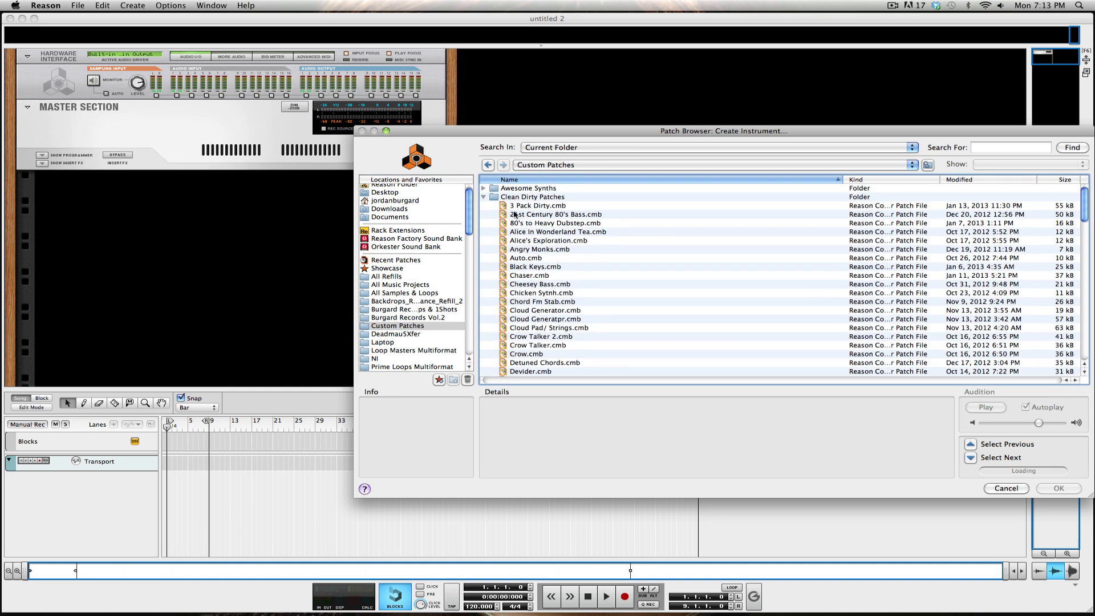
{"action": "left_click", "coordinate": [483, 197]}
Step: Expand the Thor Patches folder and audition the Ants, Deadly Waiter, Dutch Saw and Nero Bass Single Key patches
{"action": "scroll", "coordinate": [505, 344], "scroll_direction": "down", "scroll_amount": 10}
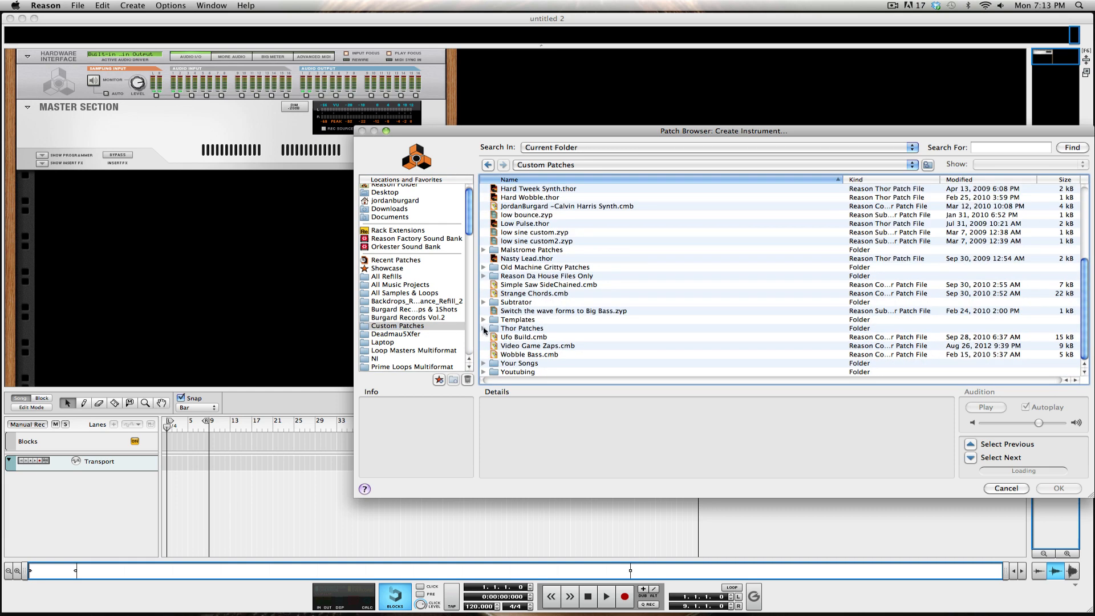
{"action": "left_click", "coordinate": [483, 329]}
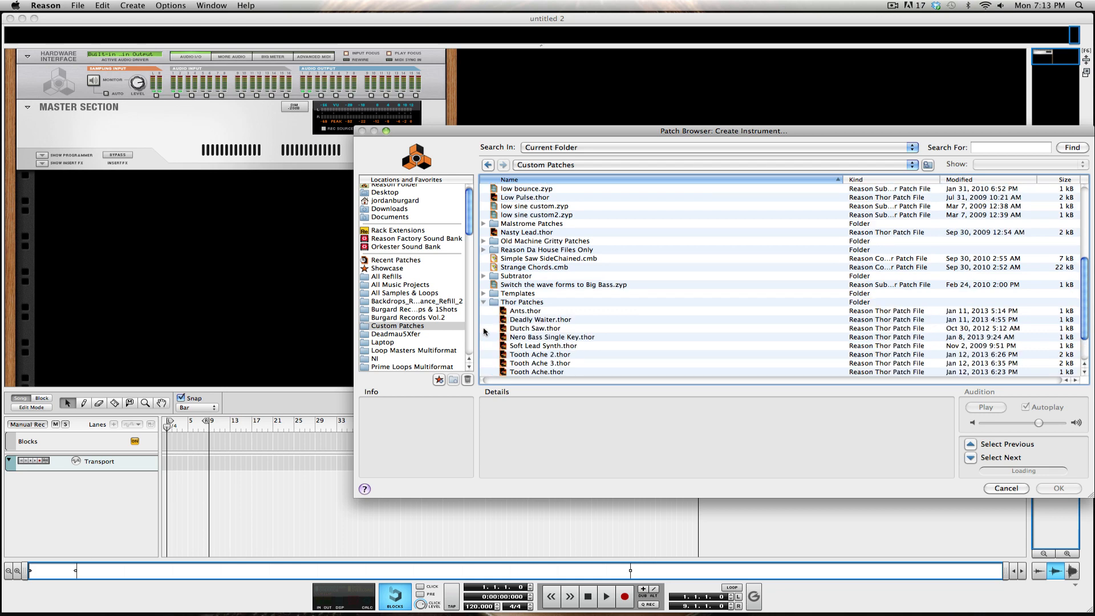
{"action": "left_click", "coordinate": [539, 320]}
{"action": "left_click", "coordinate": [524, 312]}
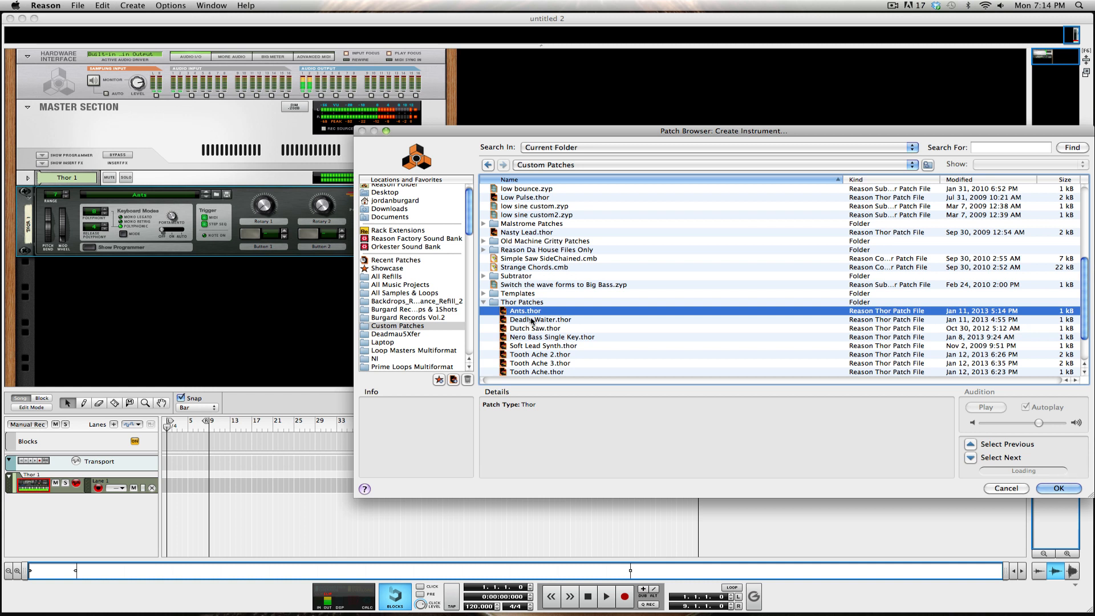
{"action": "left_click", "coordinate": [533, 320]}
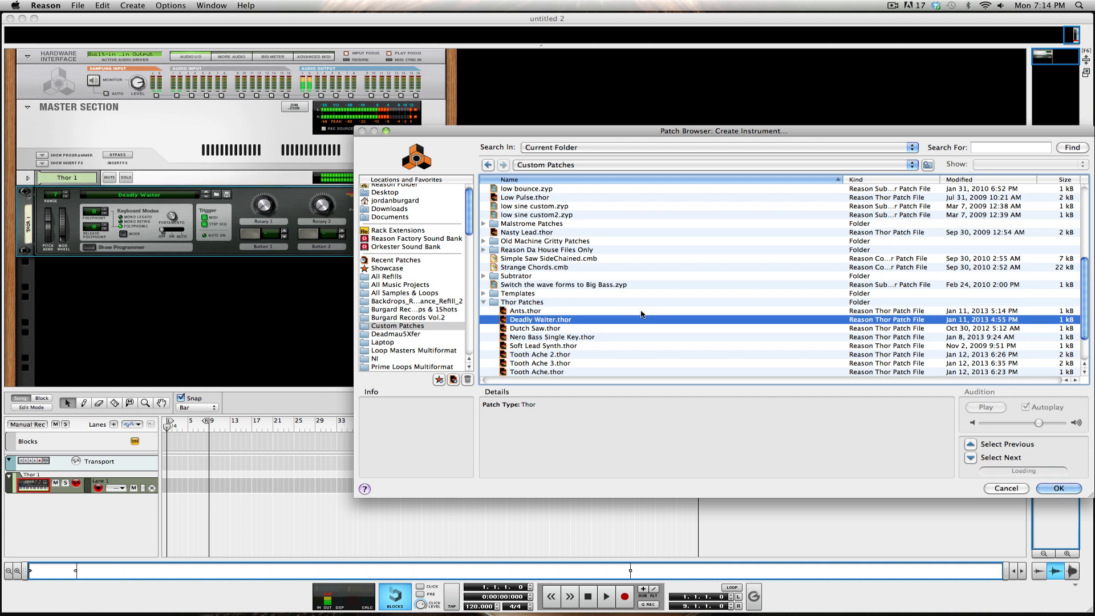
{"action": "left_click", "coordinate": [569, 329]}
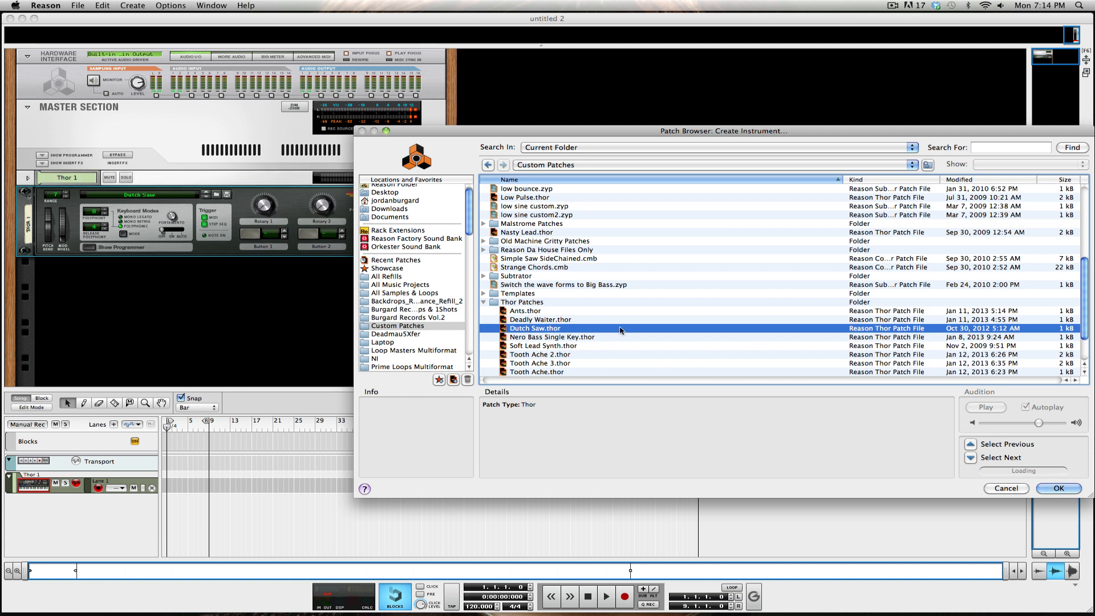
{"action": "left_click", "coordinate": [577, 338]}
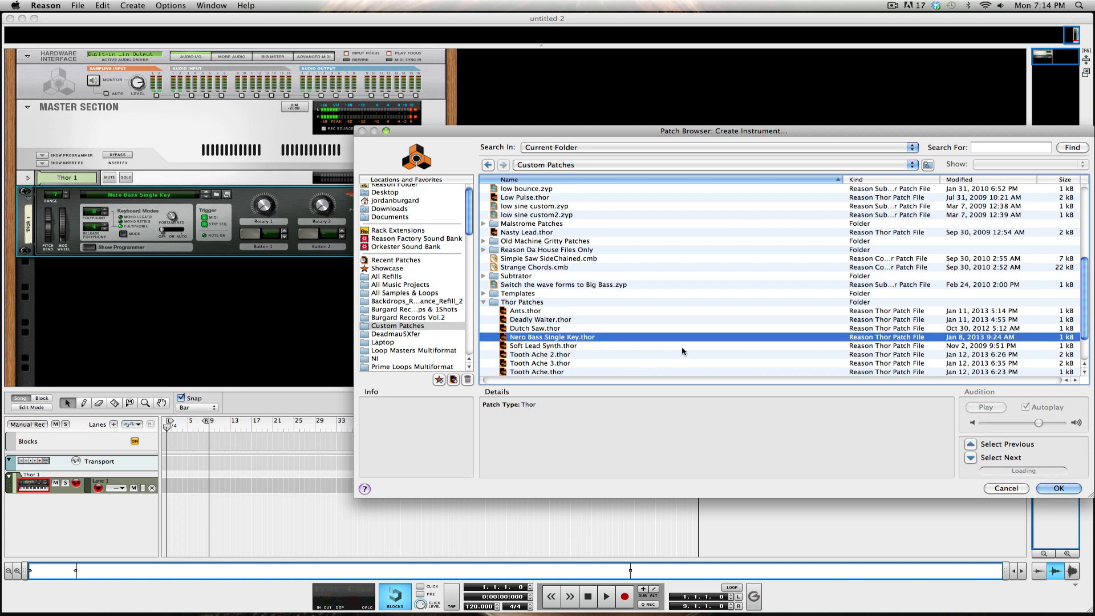
Step: Audition the Tooth Ache patches and load Deadly Waiter as the new Thor instrument
{"action": "left_click", "coordinate": [546, 320]}
{"action": "left_click", "coordinate": [545, 374]}
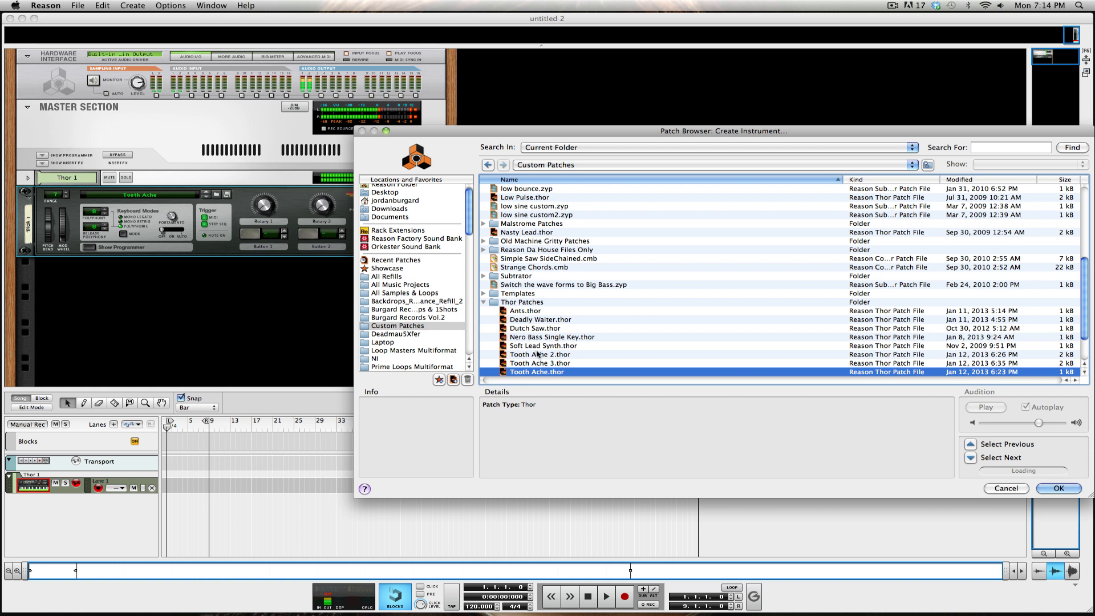
{"action": "left_click", "coordinate": [533, 355]}
{"action": "left_click", "coordinate": [536, 363]}
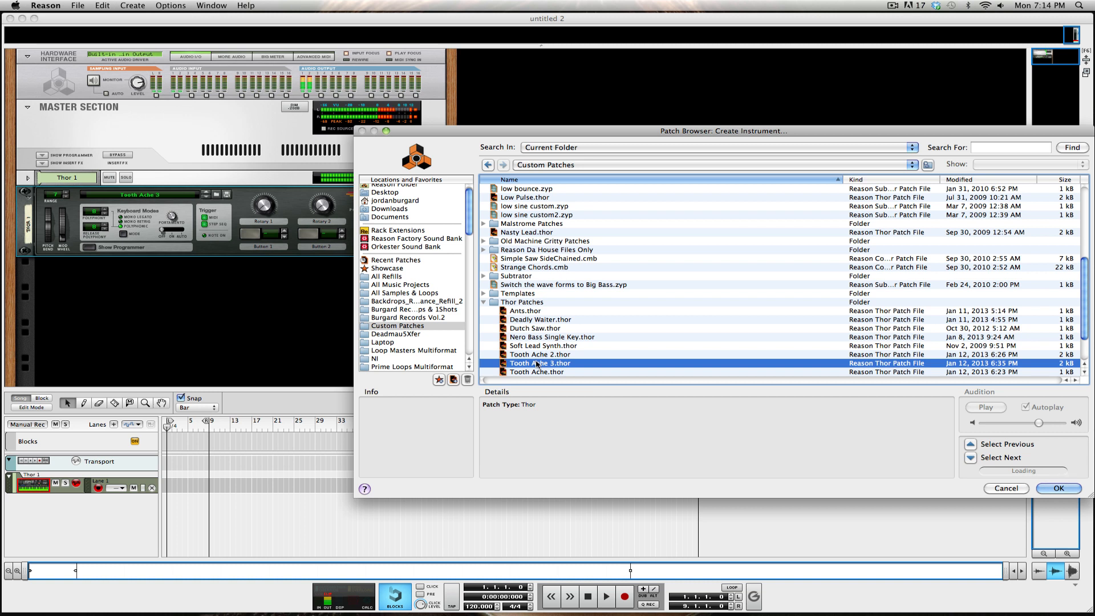
{"action": "left_click", "coordinate": [524, 320]}
{"action": "left_click", "coordinate": [1056, 489]}
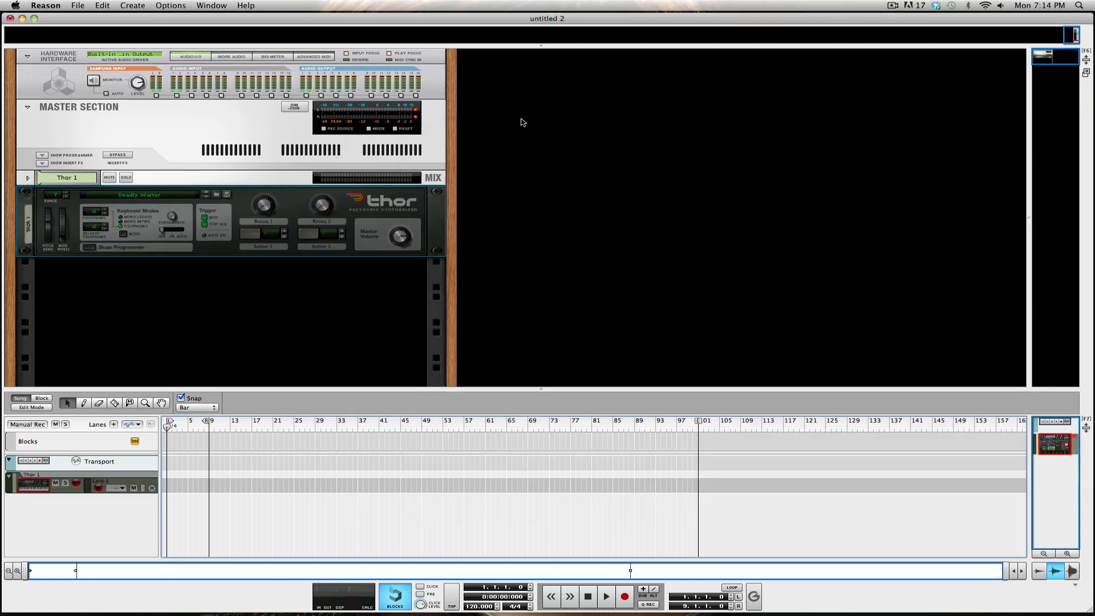
Step: Create a Combinator containing a Thor synthesizer in the second rack column, and show the programmers of both Thors
{"action": "right_click", "coordinate": [547, 113]}
{"action": "mouse_move", "coordinate": [596, 199]}
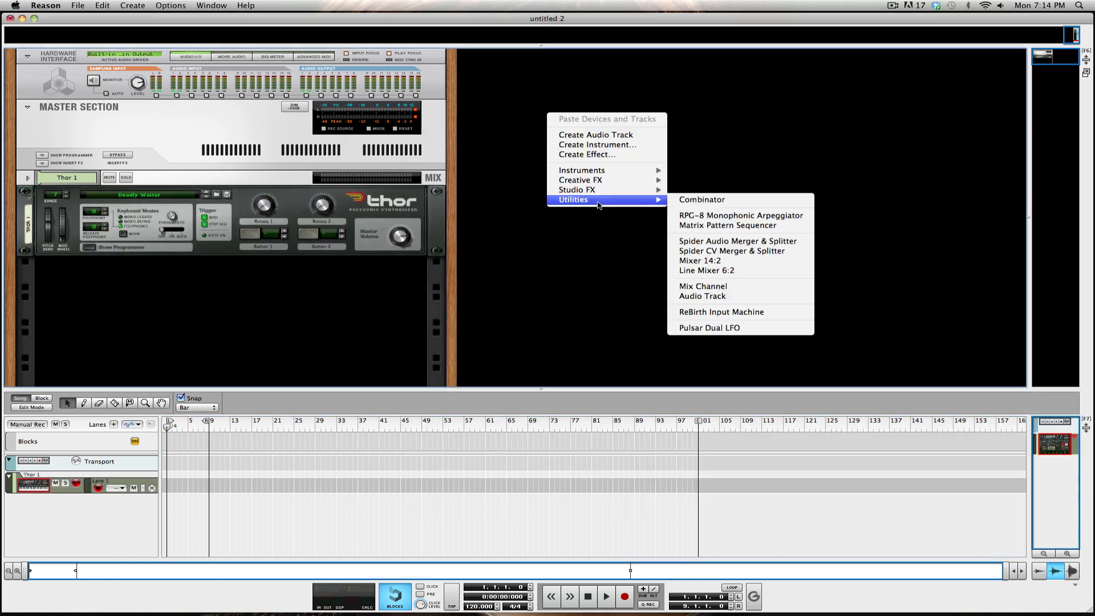
{"action": "left_click", "coordinate": [700, 202]}
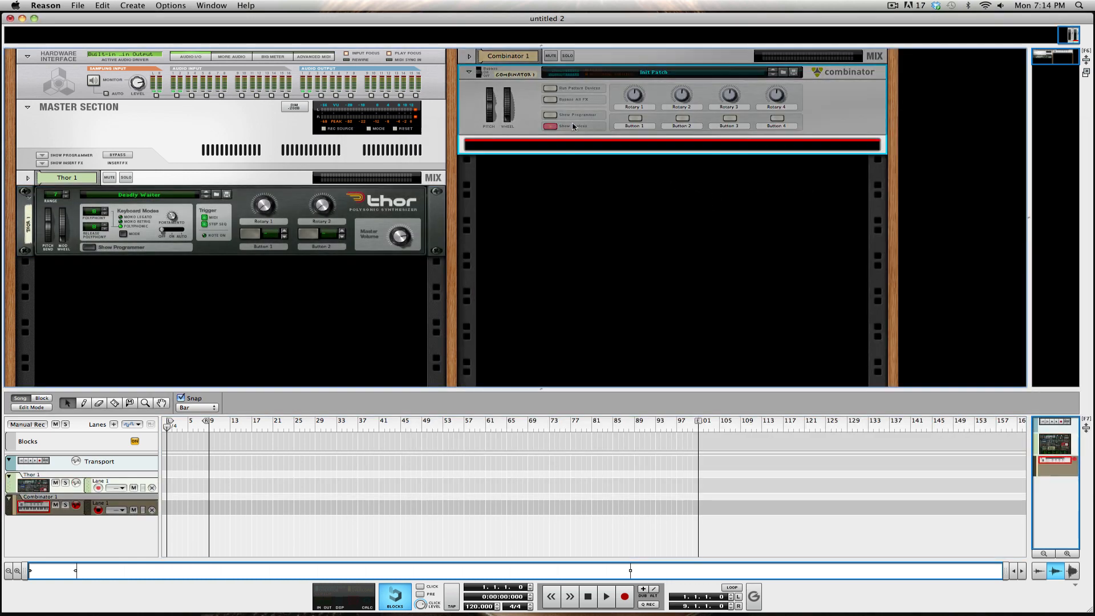
{"action": "right_click", "coordinate": [572, 152]}
{"action": "mouse_move", "coordinate": [732, 242]}
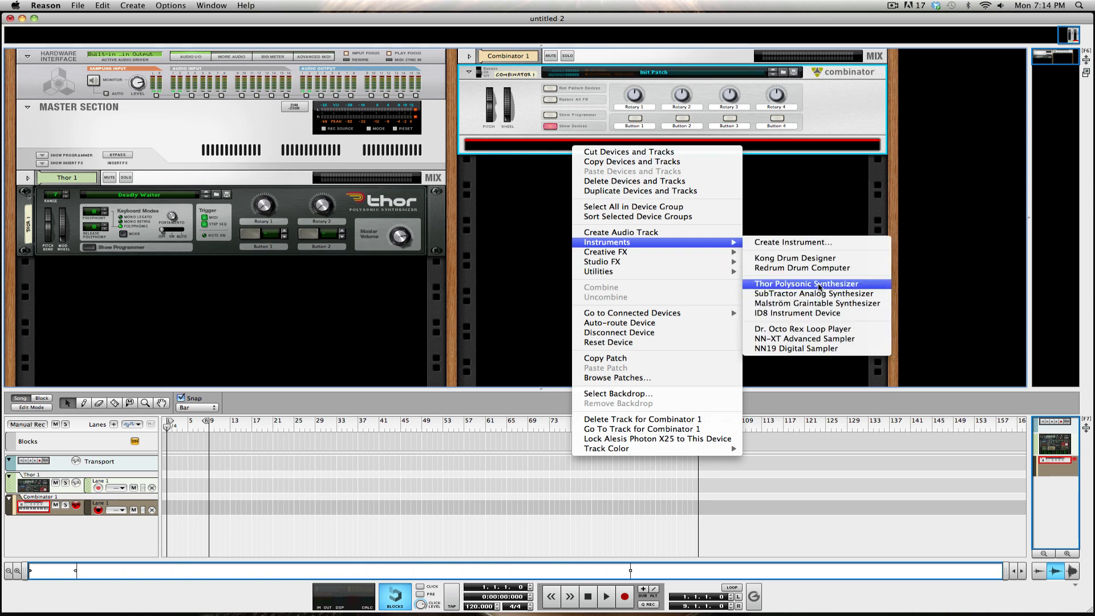
{"action": "left_click", "coordinate": [821, 284]}
{"action": "left_click", "coordinate": [90, 247]}
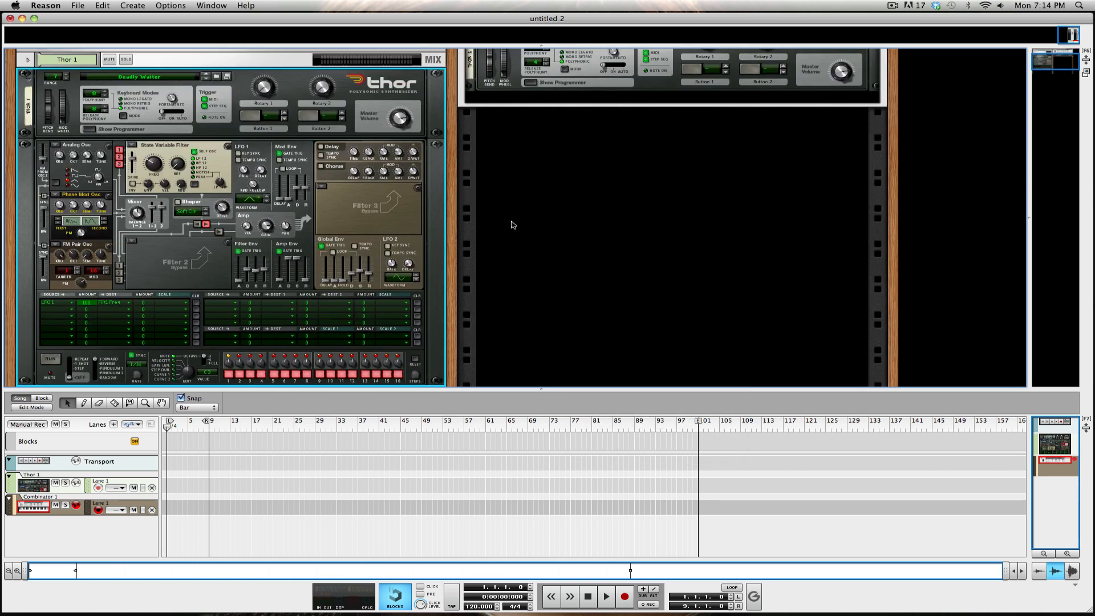
{"action": "left_click", "coordinate": [534, 173]}
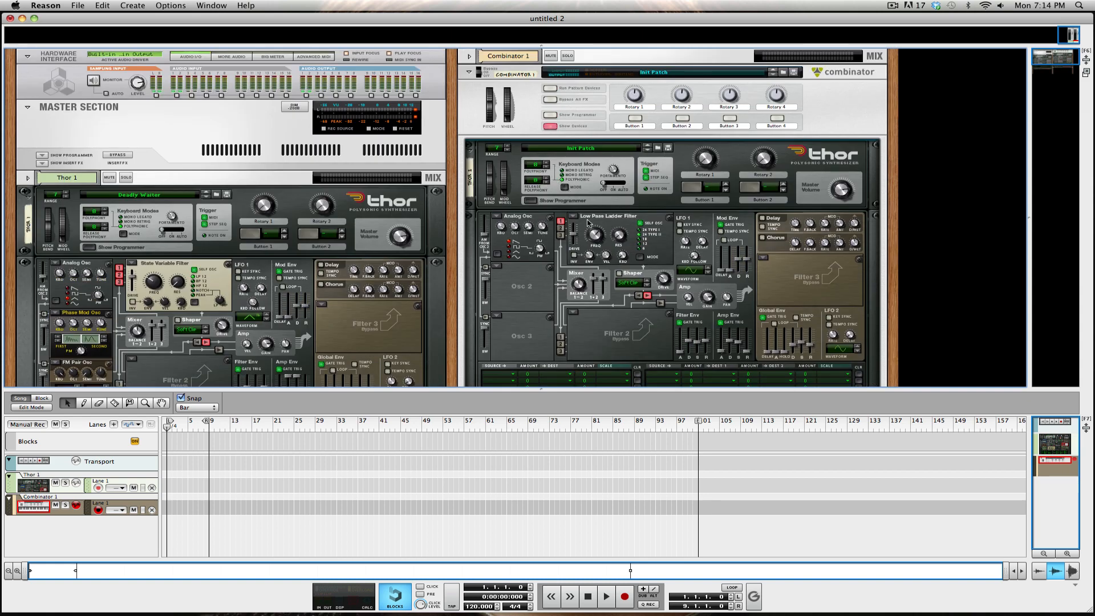
Step: Set Filter 1 of the Combinator's Thor to State Variable and route oscillators 2 and 3 into it
{"action": "scroll", "coordinate": [590, 224], "scroll_direction": "down", "scroll_amount": 3}
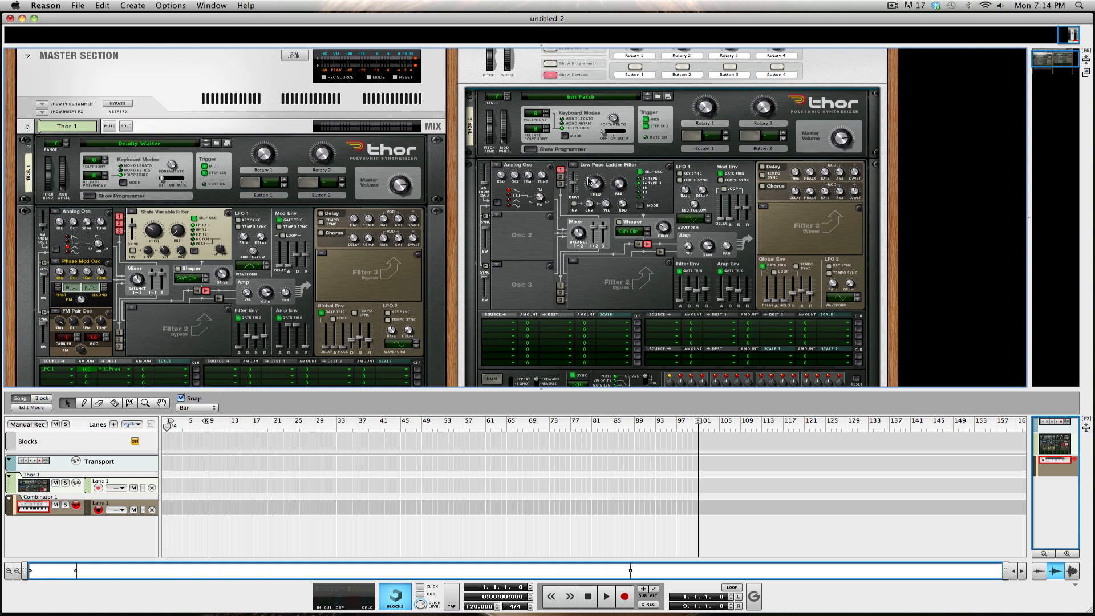
{"action": "left_click", "coordinate": [576, 166]}
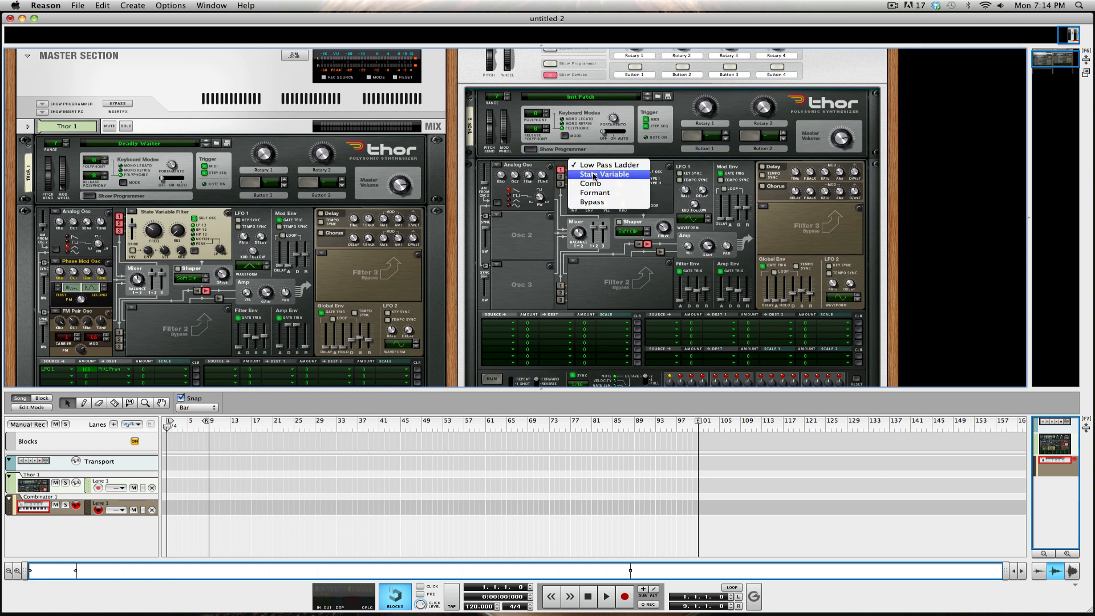
{"action": "left_click", "coordinate": [594, 175]}
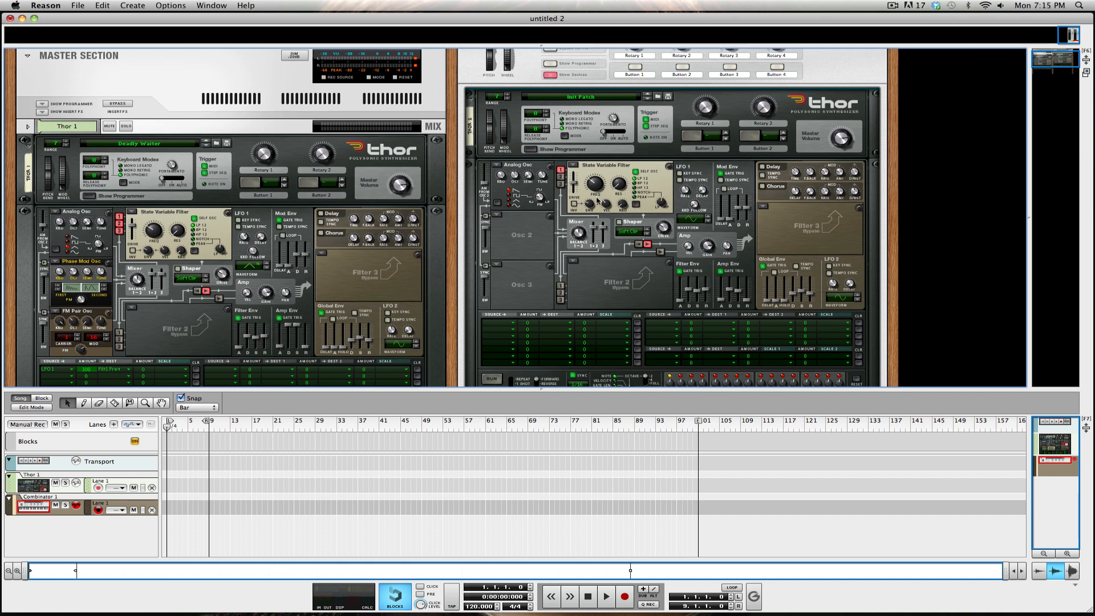
{"action": "left_click", "coordinate": [560, 177]}
{"action": "left_click", "coordinate": [561, 184]}
Step: Set oscillator 2 of the Combinator's Thor to Phase Modulation and adjust its first and second waves
{"action": "left_click", "coordinate": [496, 216]}
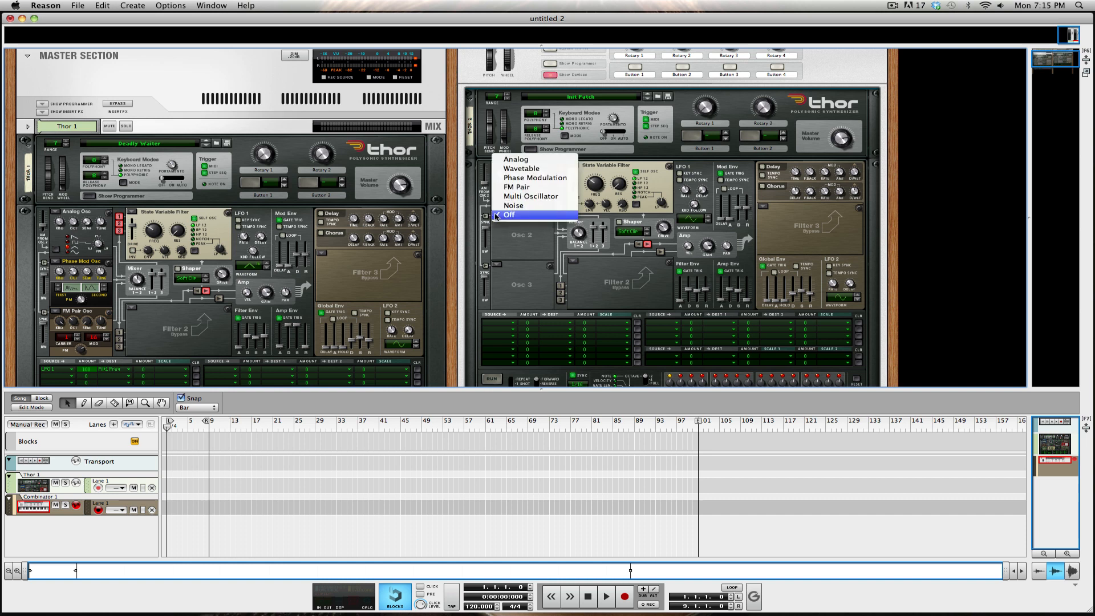
{"action": "left_click", "coordinate": [532, 178]}
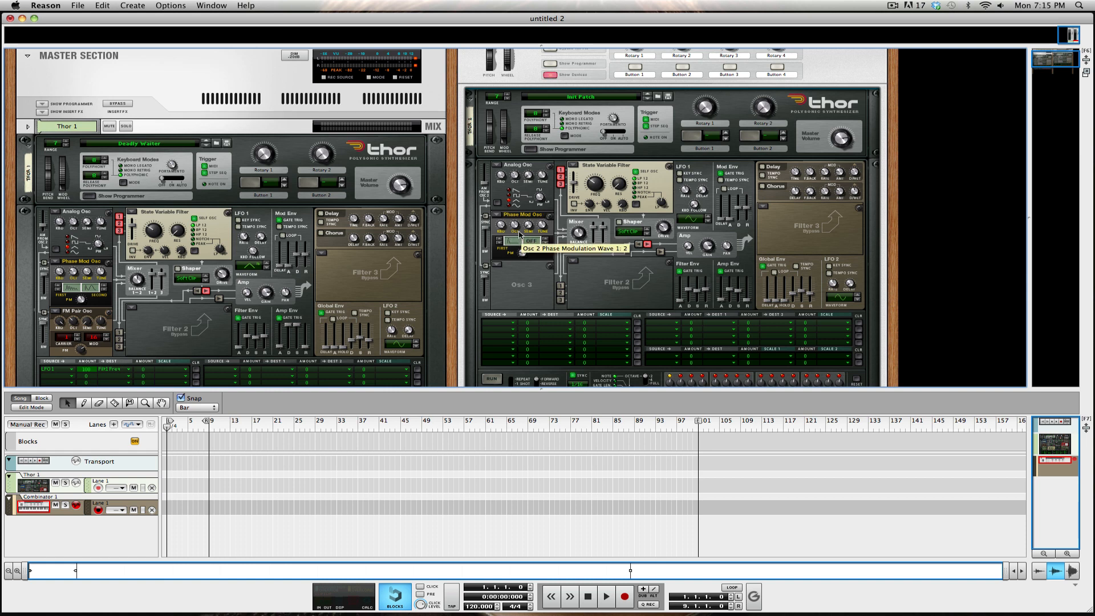
{"action": "left_click_drag", "start_coordinate": [520, 231], "coordinate": [524, 218]}
{"action": "left_click_drag", "start_coordinate": [536, 244], "coordinate": [541, 226]}
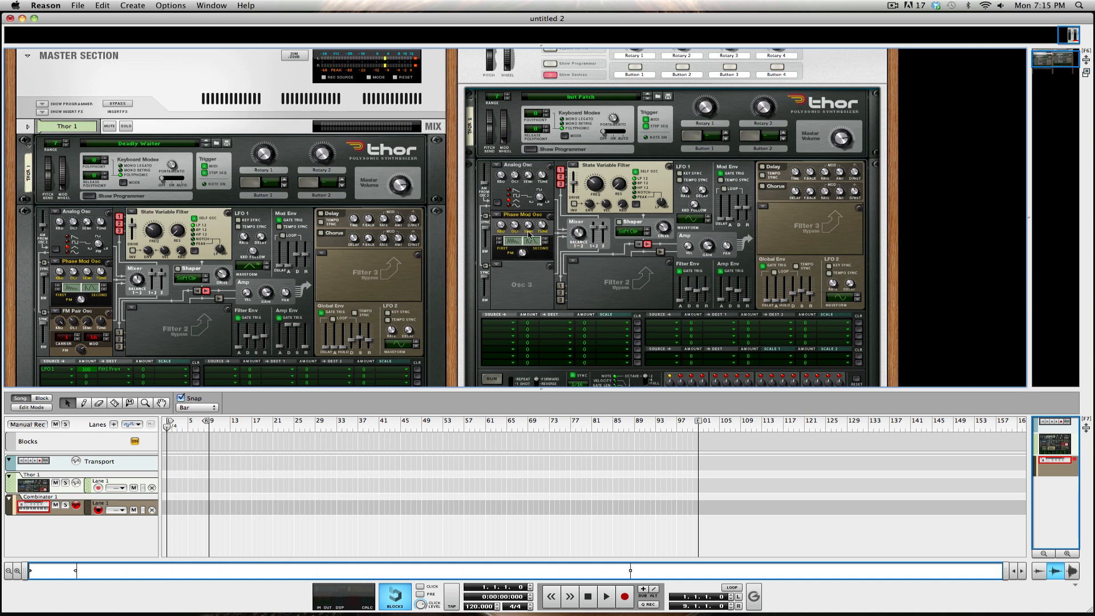
Step: Set oscillator 3 of the Combinator's Thor to FM Pair
{"action": "scroll", "coordinate": [520, 240], "scroll_direction": "down", "scroll_amount": 2}
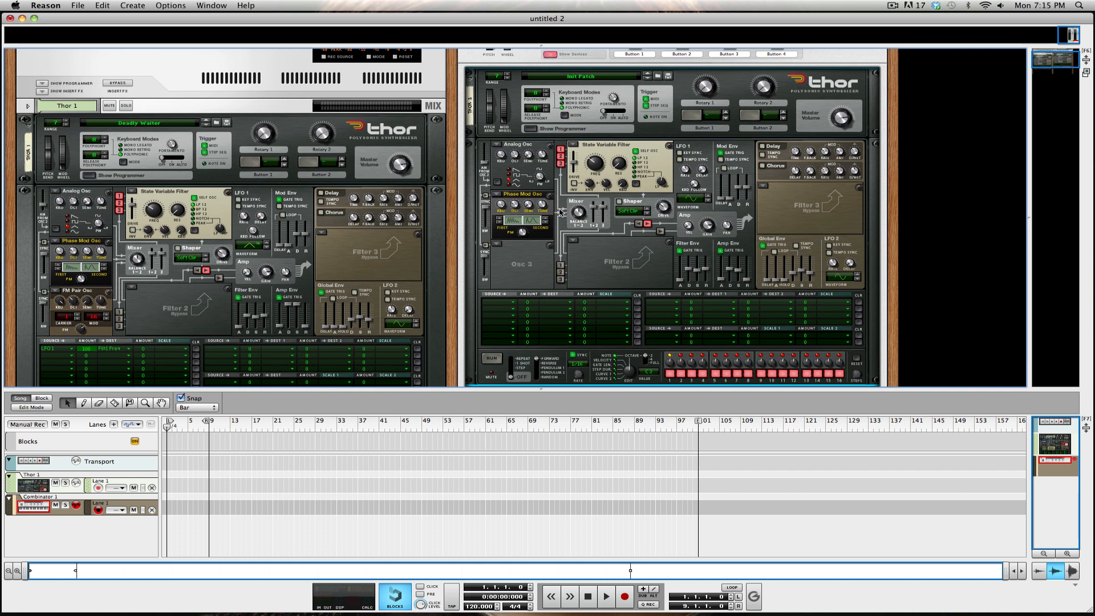
{"action": "left_click", "coordinate": [498, 245]}
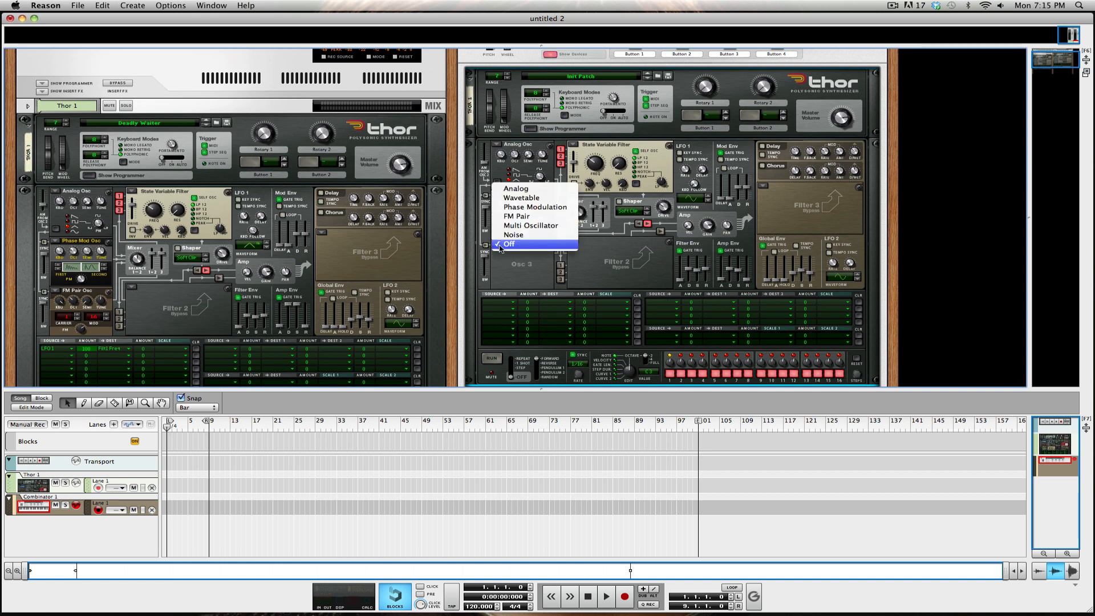
{"action": "left_click", "coordinate": [517, 216]}
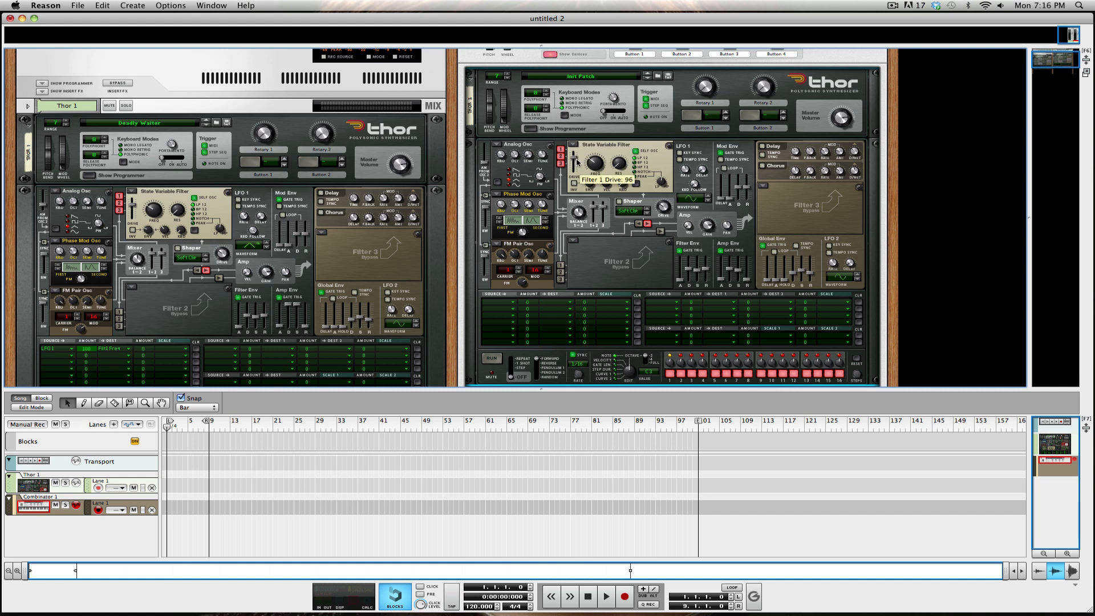
Step: Route LFO 1 to the Filter 1 frequency with an amount of 100 in the first row of the new Thor's modulation matrix
{"action": "scroll", "coordinate": [642, 221], "scroll_direction": "down", "scroll_amount": 1}
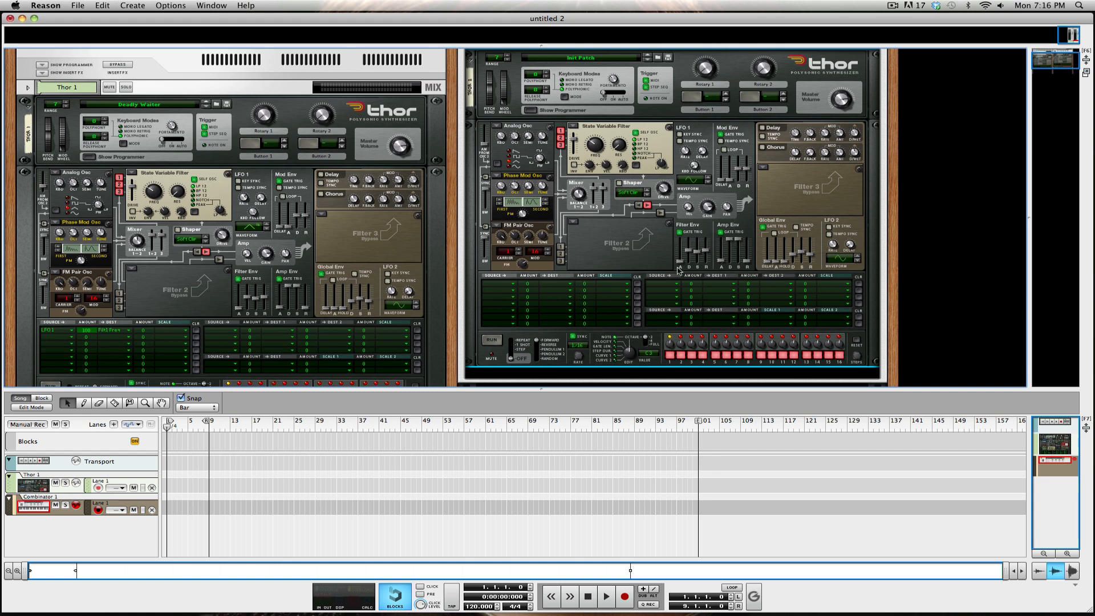
{"action": "left_click", "coordinate": [503, 283]}
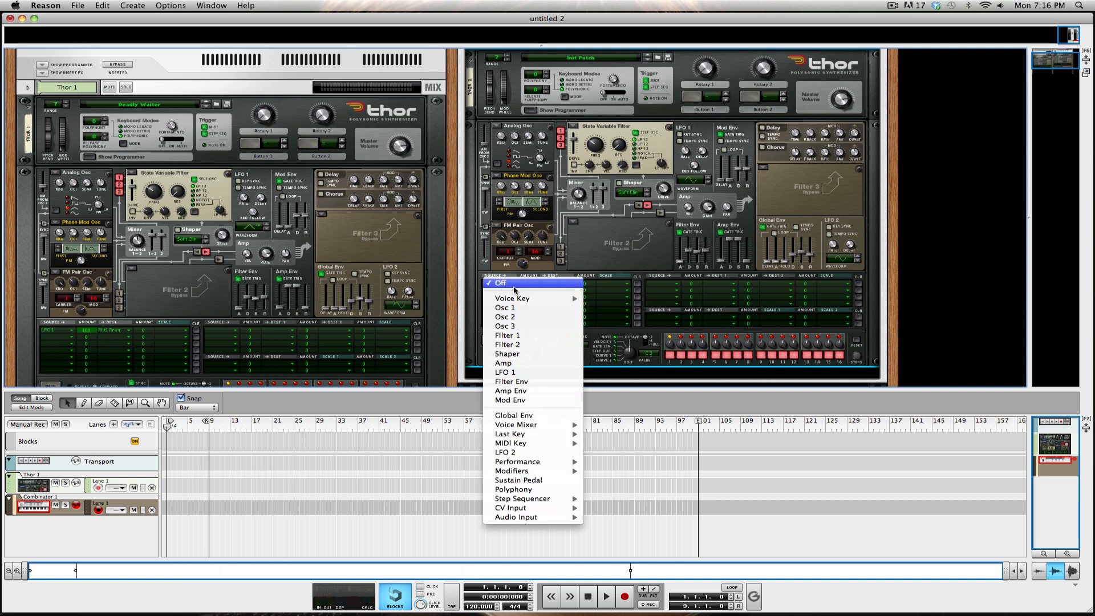
{"action": "left_click", "coordinate": [528, 372]}
{"action": "left_click_drag", "start_coordinate": [534, 285], "coordinate": [574, 244]}
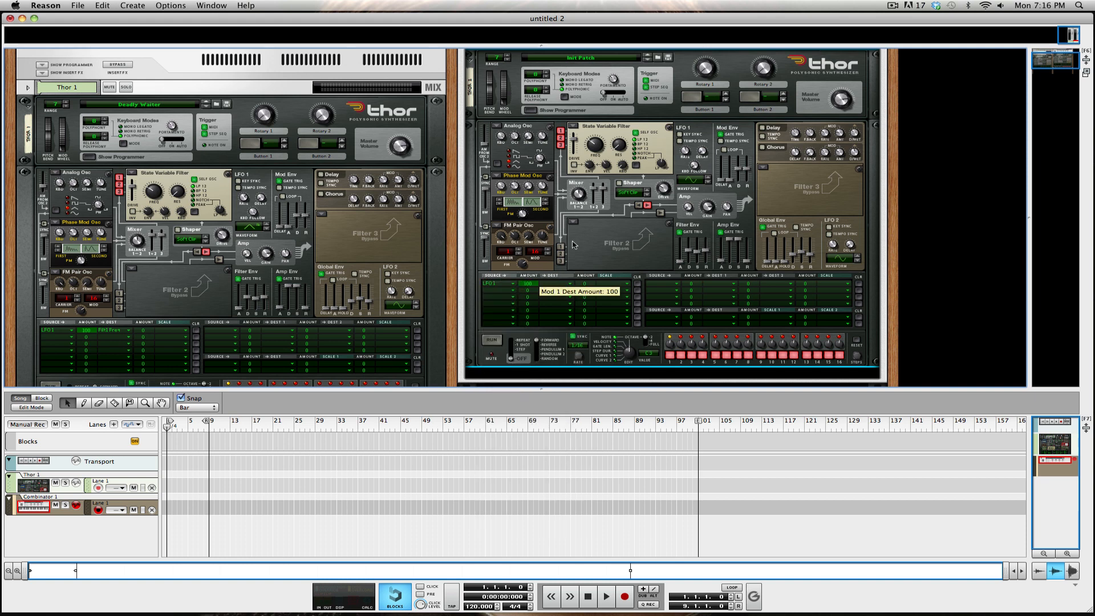
{"action": "left_click", "coordinate": [556, 284]}
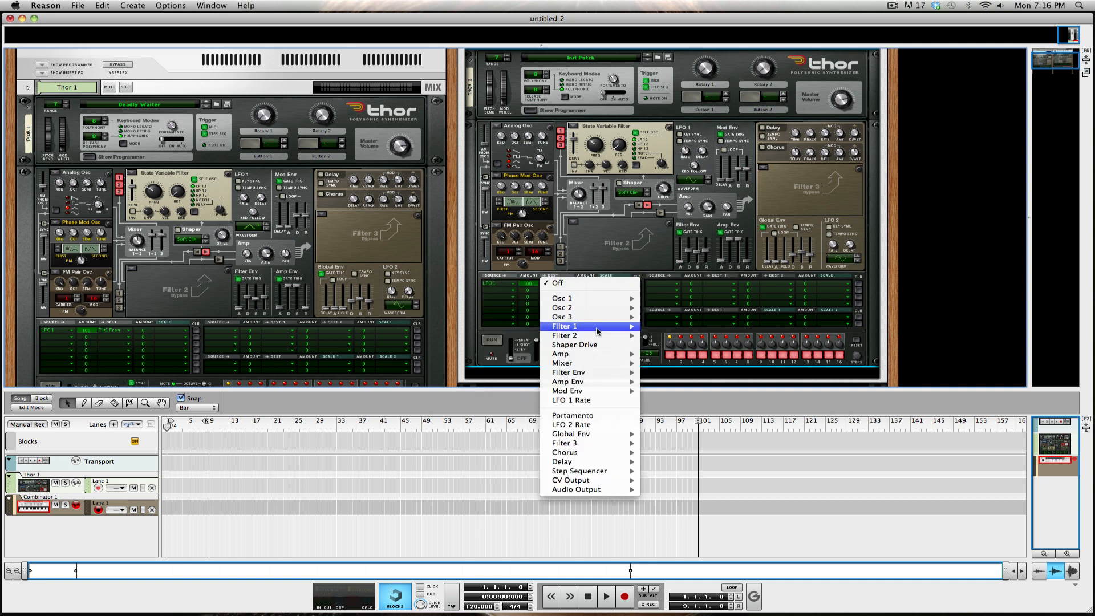
{"action": "mouse_move", "coordinate": [597, 331]}
{"action": "left_click", "coordinate": [665, 337]}
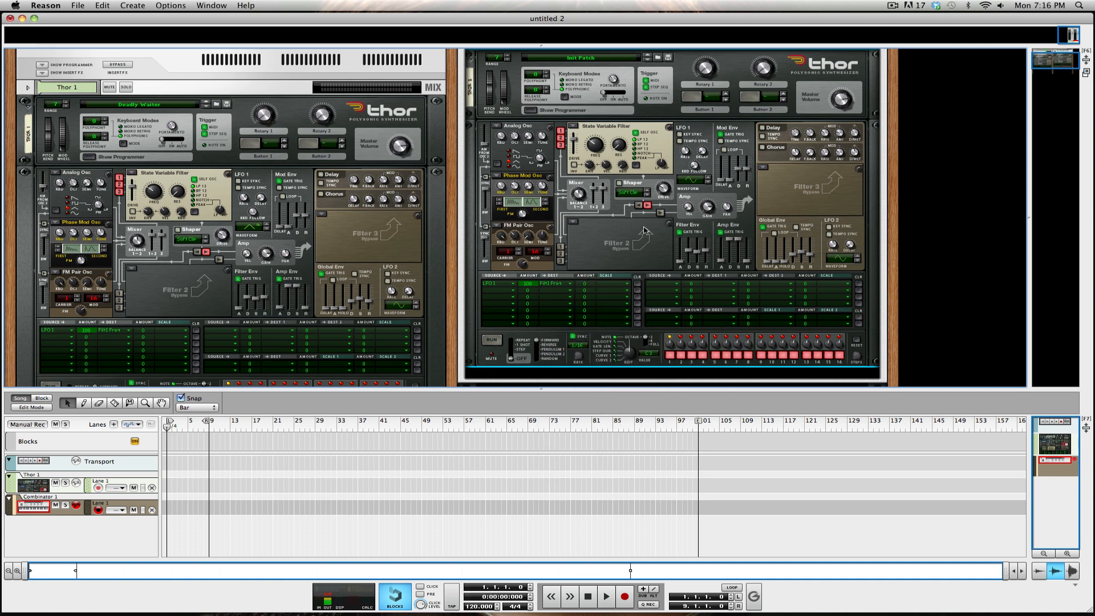
Step: Adjust the LFO 1 rate of the Combinator's Thor and set the LFO 1 waveform to 17
{"action": "scroll", "coordinate": [647, 231], "scroll_direction": "up", "scroll_amount": 5}
{"action": "scroll", "coordinate": [689, 224], "scroll_direction": "down", "scroll_amount": 2}
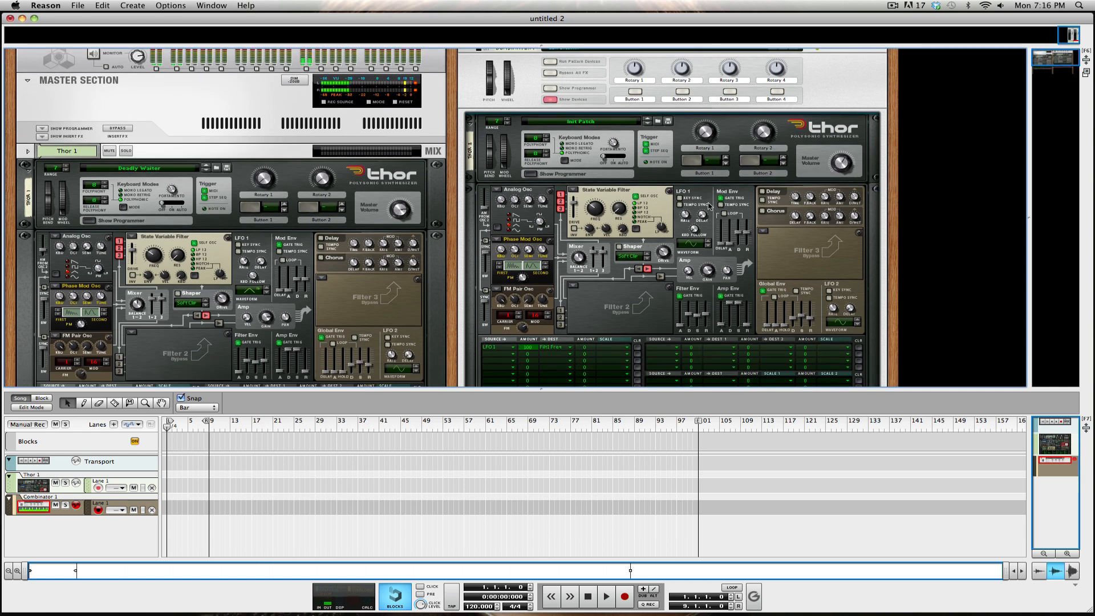
{"action": "scroll", "coordinate": [711, 207], "scroll_direction": "down", "scroll_amount": 1}
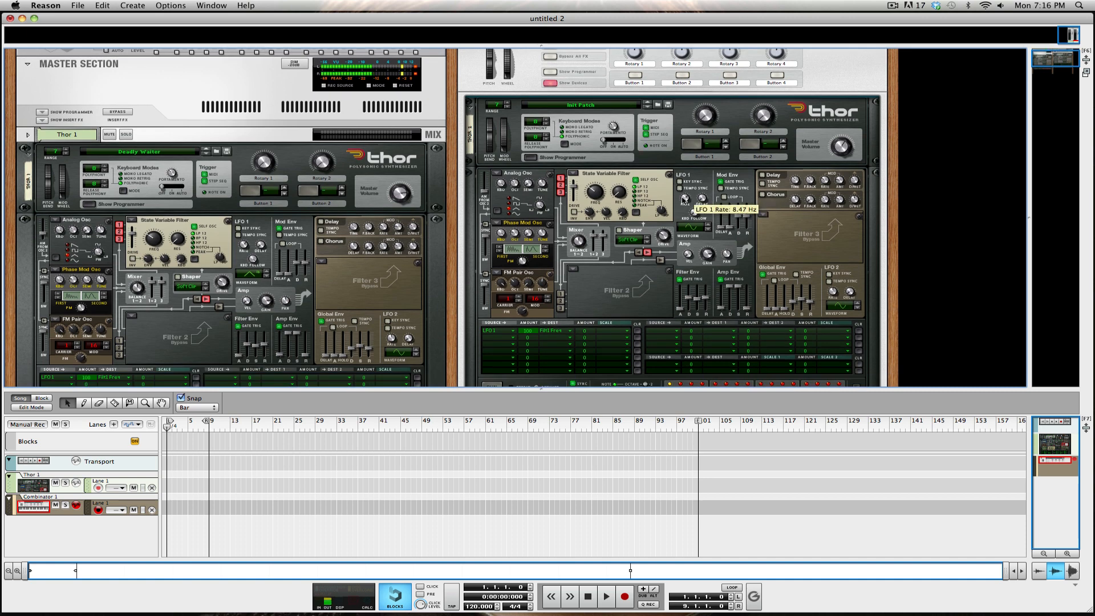
{"action": "left_click_drag", "start_coordinate": [684, 199], "coordinate": [685, 202]}
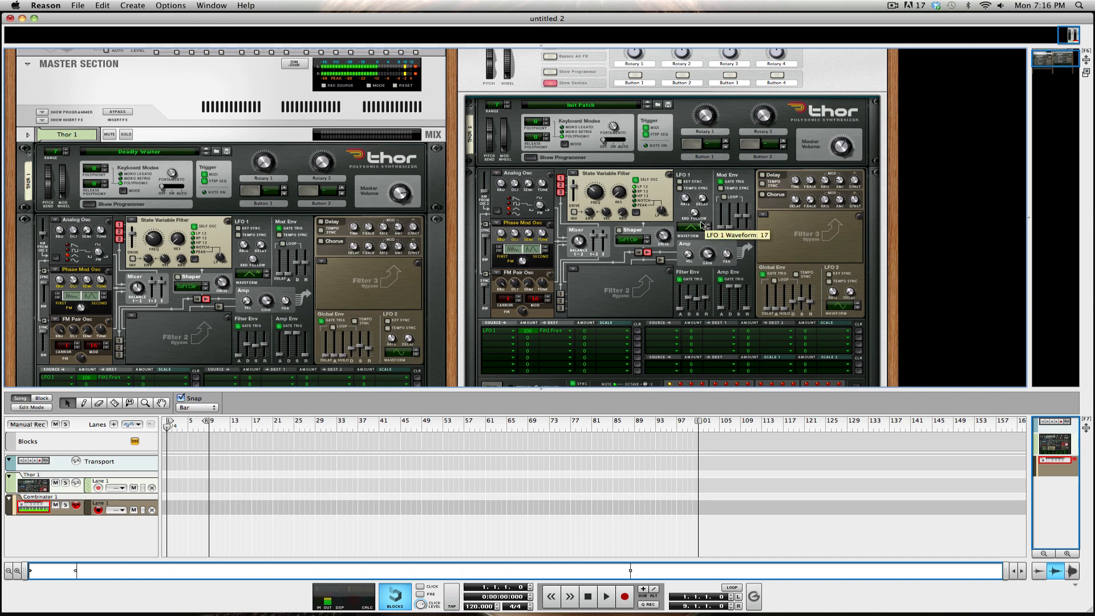
Step: Make the Thor 1 track the active keyboard track to play the Deadly Waiter patch for comparison with the Combinator's Thor
{"action": "scroll", "coordinate": [701, 225], "scroll_direction": "down", "scroll_amount": 5}
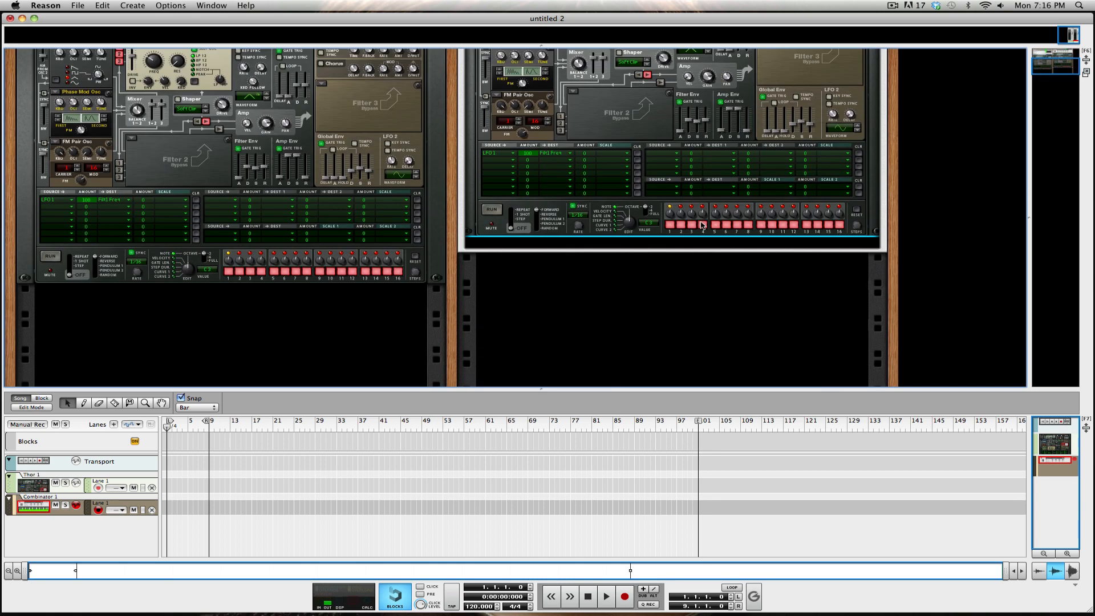
{"action": "scroll", "coordinate": [702, 225], "scroll_direction": "up", "scroll_amount": 5}
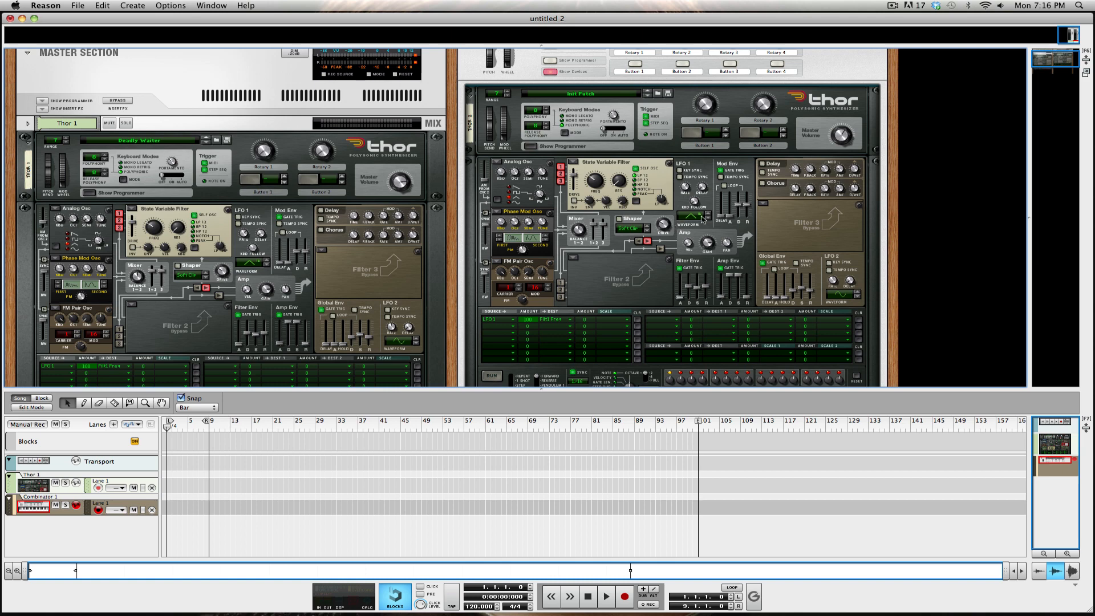
{"action": "left_click", "coordinate": [98, 488]}
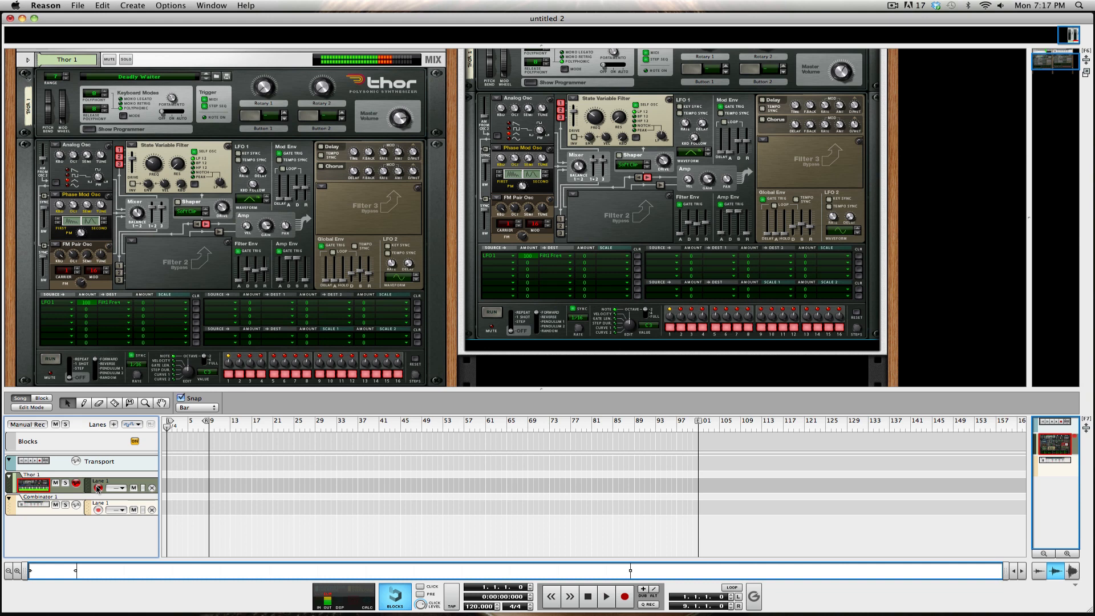
{"action": "left_click", "coordinate": [617, 223]}
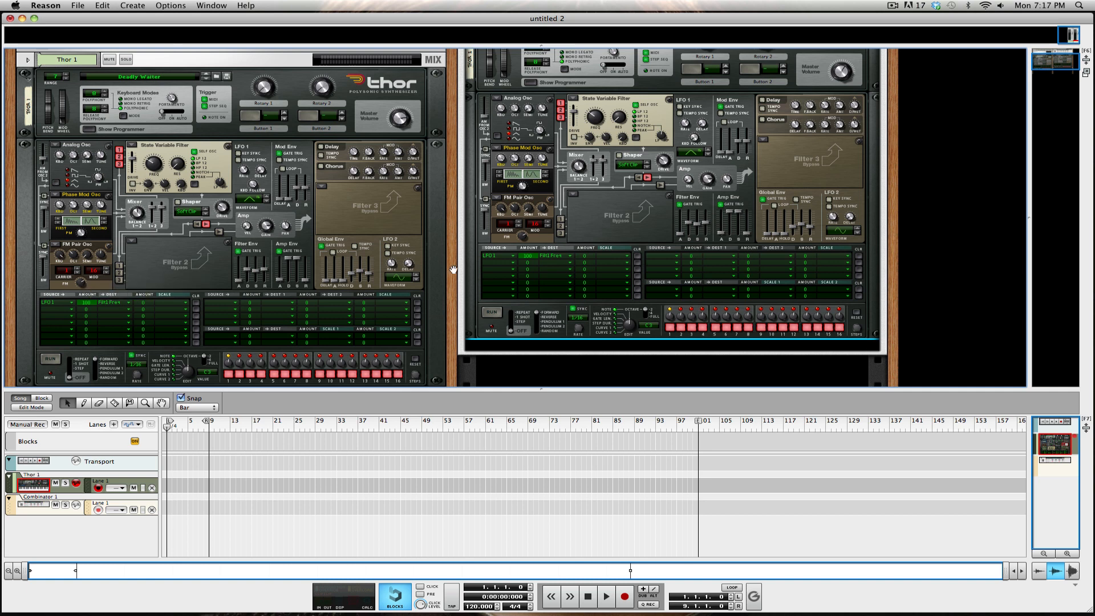
Step: Make the Combinator 1 track the active keyboard track and set its Thor's LFO 1 rate to 4.26 Hz
{"action": "mouse_move", "coordinate": [525, 239]}
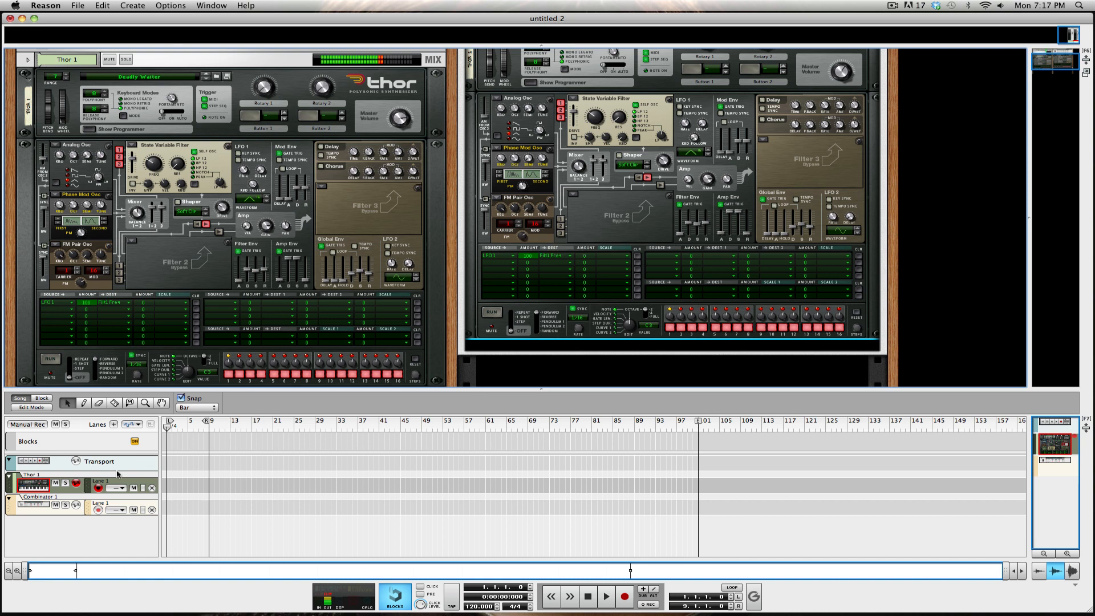
{"action": "left_click", "coordinate": [97, 506]}
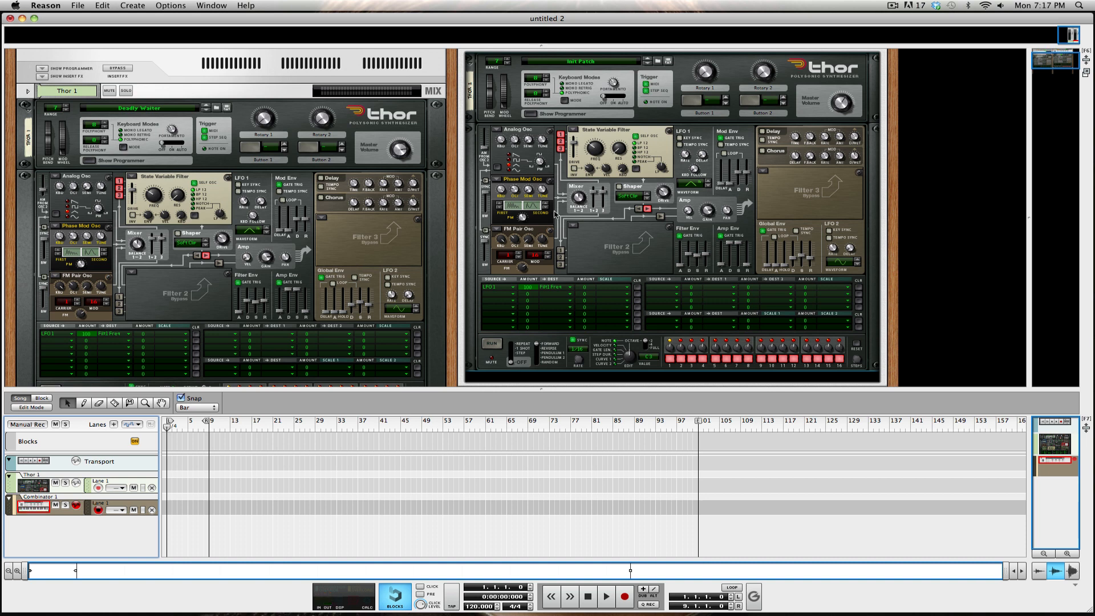
{"action": "scroll", "coordinate": [556, 215], "scroll_direction": "down", "scroll_amount": 3}
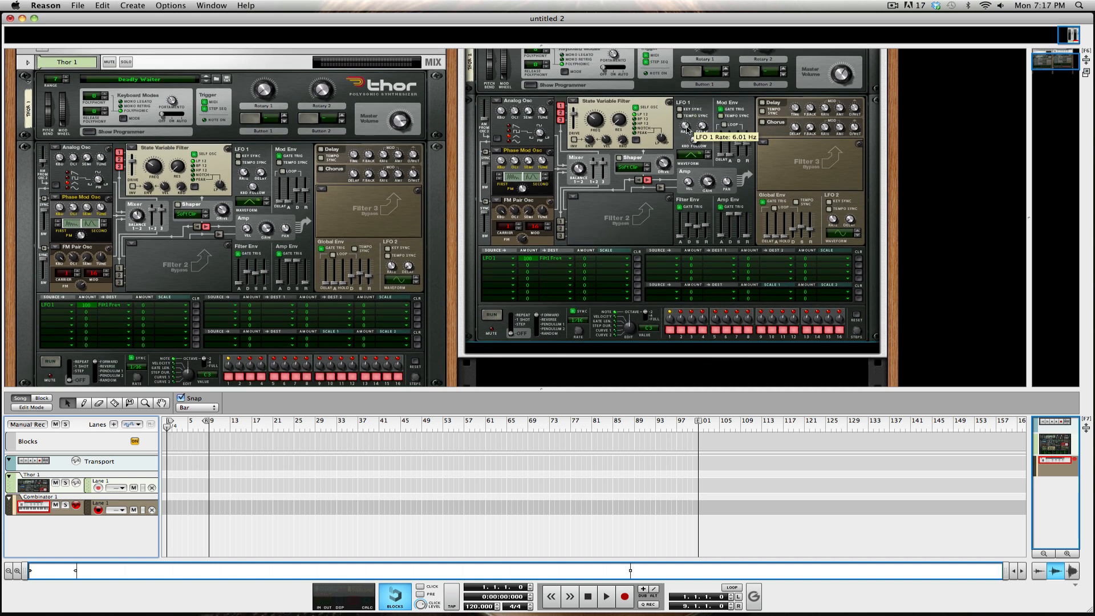
{"action": "left_click", "coordinate": [686, 127]}
{"action": "left_click_drag", "start_coordinate": [687, 126], "coordinate": [686, 127]}
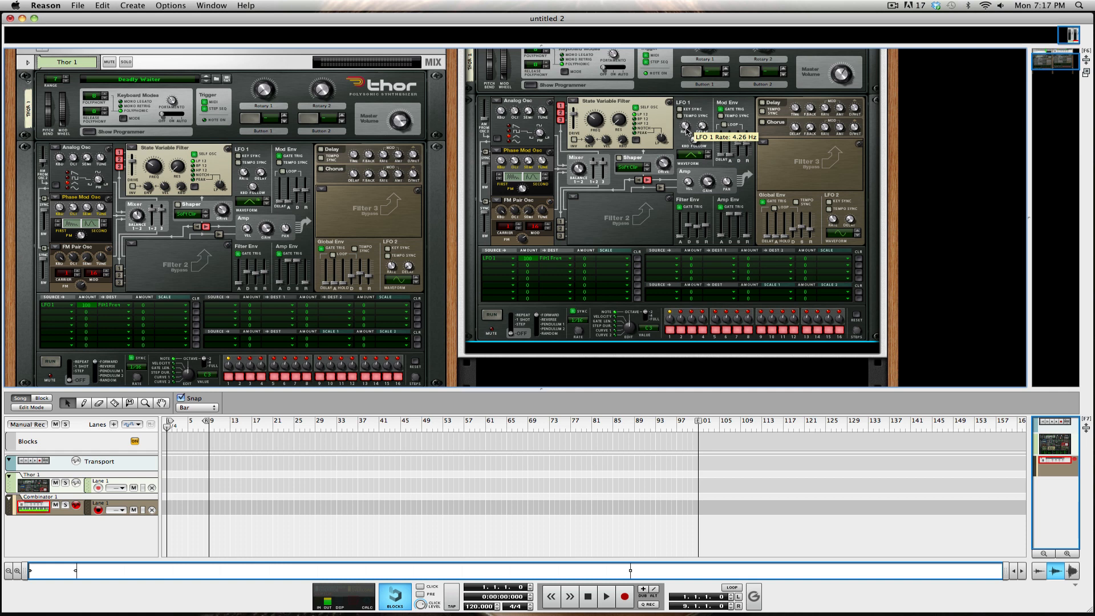
Step: Adjust the amplitude modulation of oscillator 1 from oscillator 2 in the Combinator's Thor
{"action": "mouse_move", "coordinate": [528, 192]}
{"action": "left_mouse_down"}
{"action": "mouse_move", "coordinate": [528, 182]}
{"action": "mouse_move", "coordinate": [528, 192]}
{"action": "left_mouse_up"}
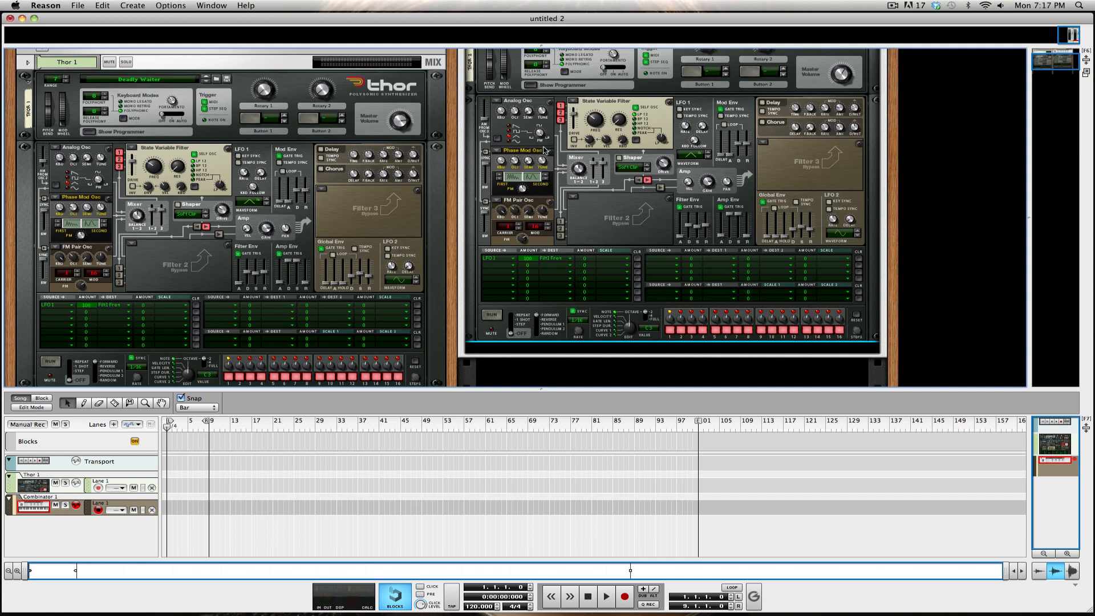
{"action": "mouse_move", "coordinate": [487, 119]}
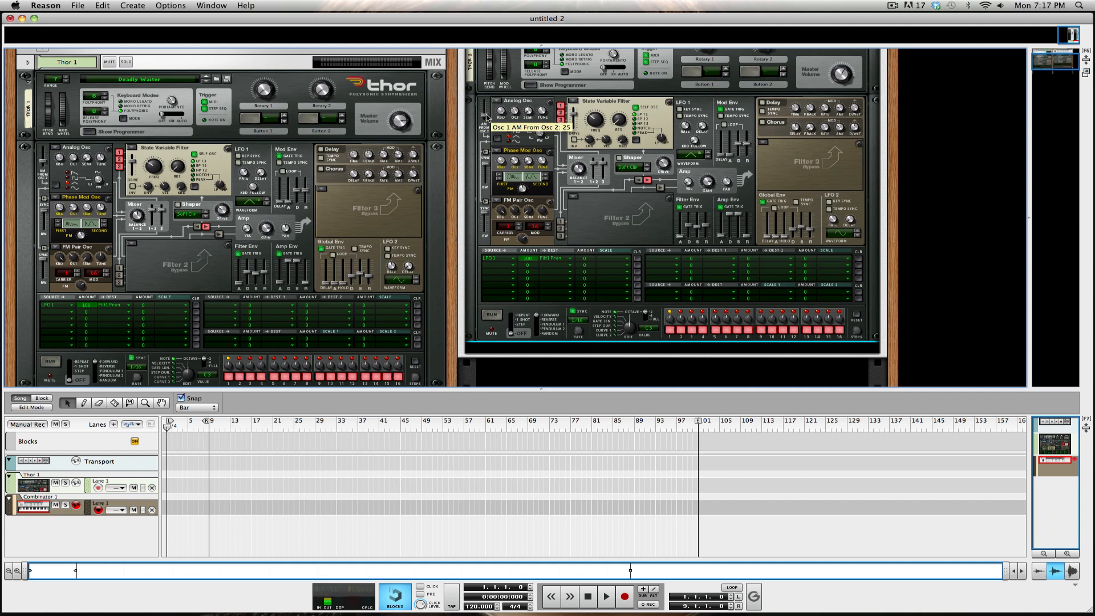
{"action": "left_click_drag", "start_coordinate": [486, 115], "coordinate": [487, 114]}
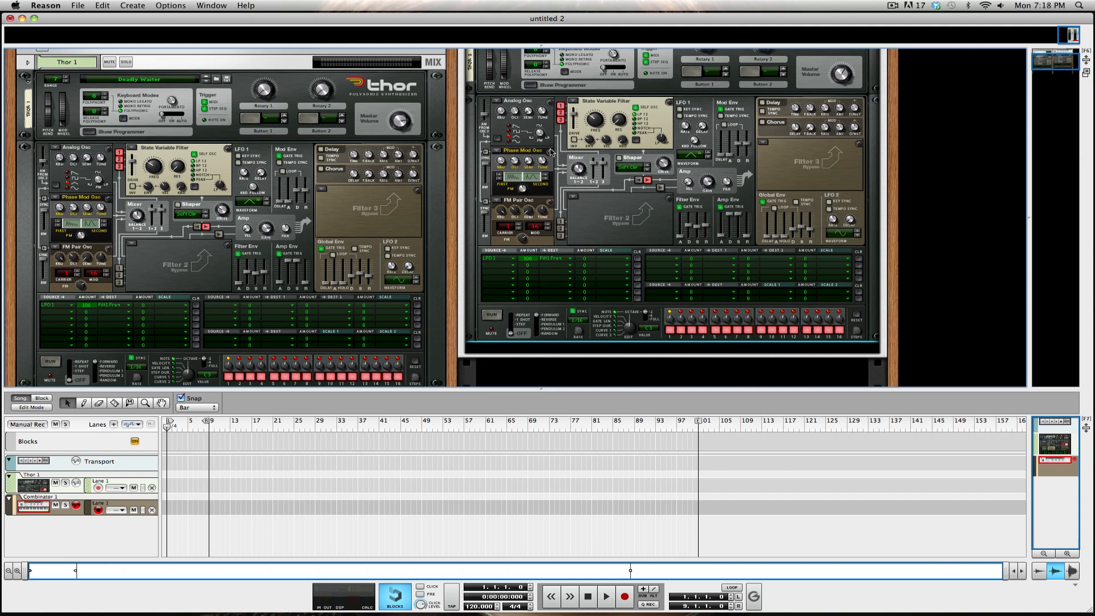
{"action": "left_click", "coordinate": [486, 152]}
Step: Add a Line 6 Bass Amp below the Thor inside the Combinator
{"action": "scroll", "coordinate": [634, 190], "scroll_direction": "down", "scroll_amount": 2}
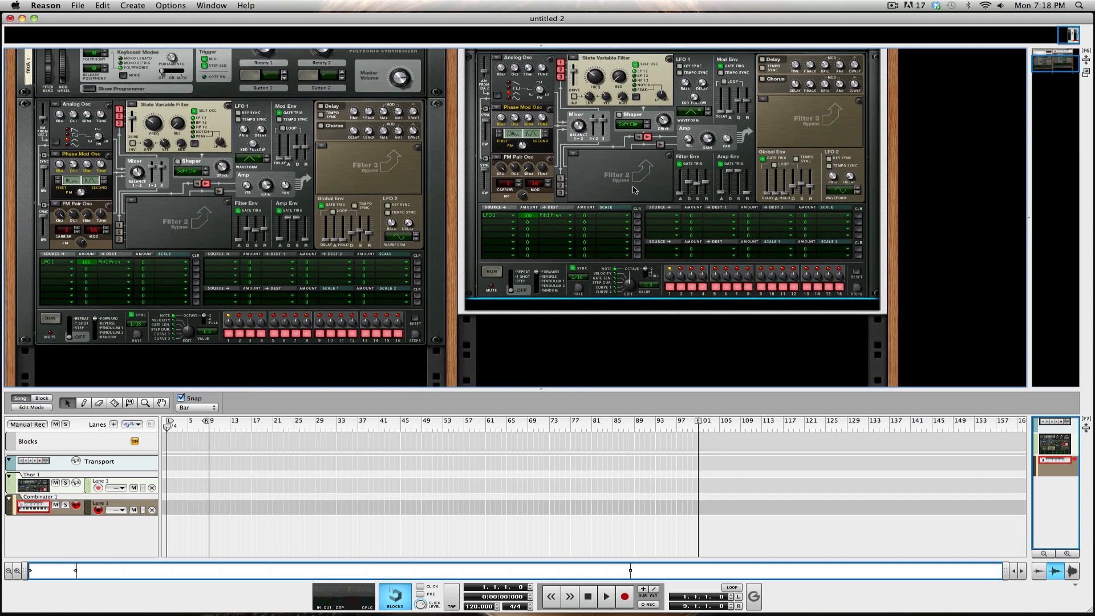
{"action": "right_click", "coordinate": [627, 167]}
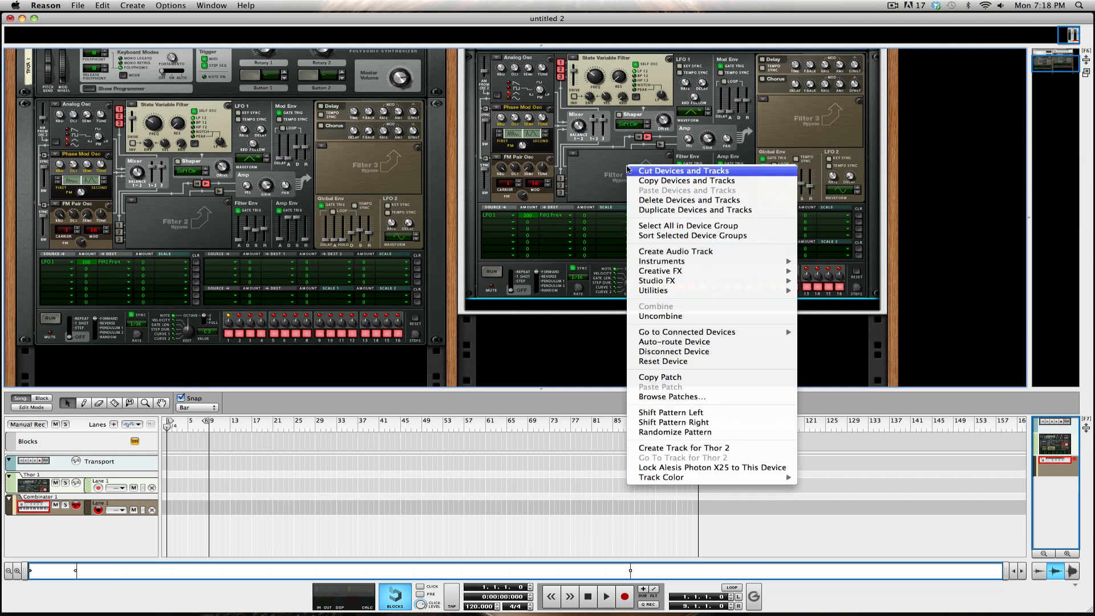
{"action": "mouse_move", "coordinate": [722, 288]}
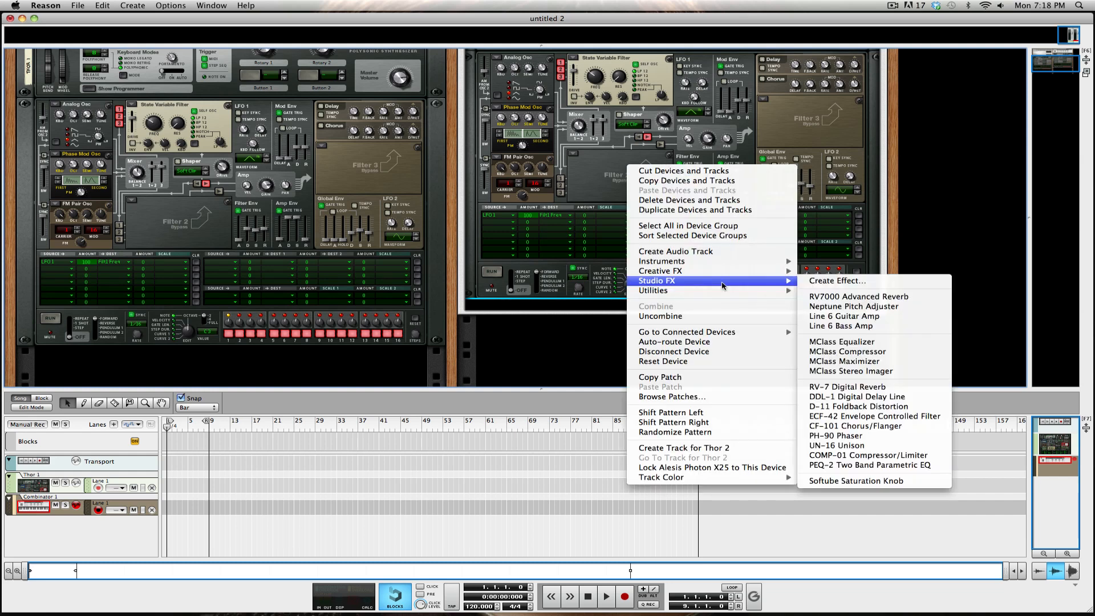
{"action": "left_click", "coordinate": [889, 331]}
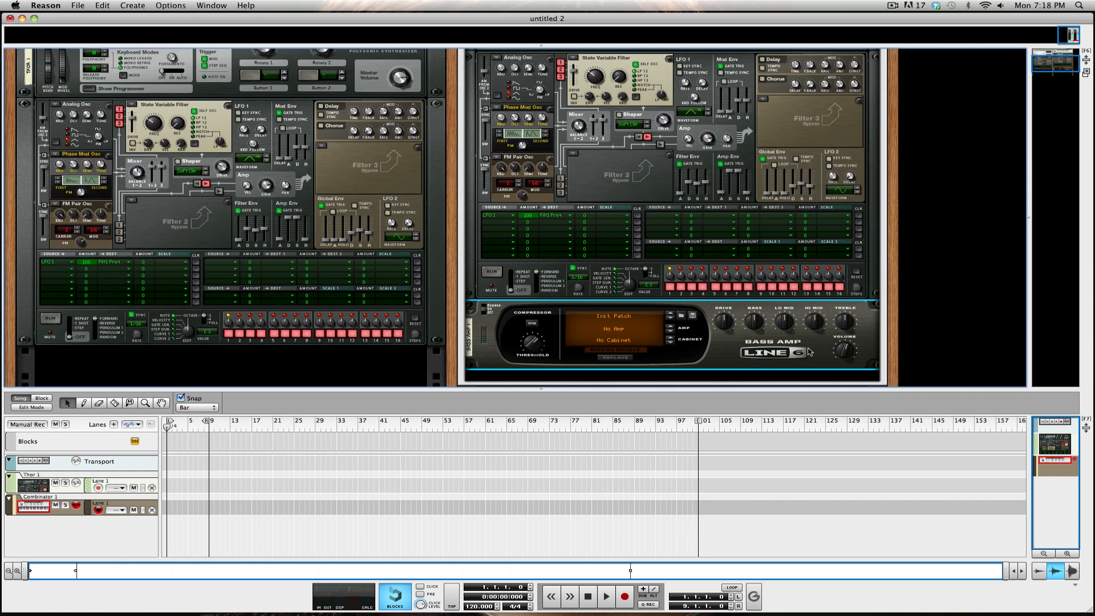
Step: Turn on the bass amp's compressor, set its threshold to 71 and adjust the amp's volume
{"action": "left_click", "coordinate": [532, 323]}
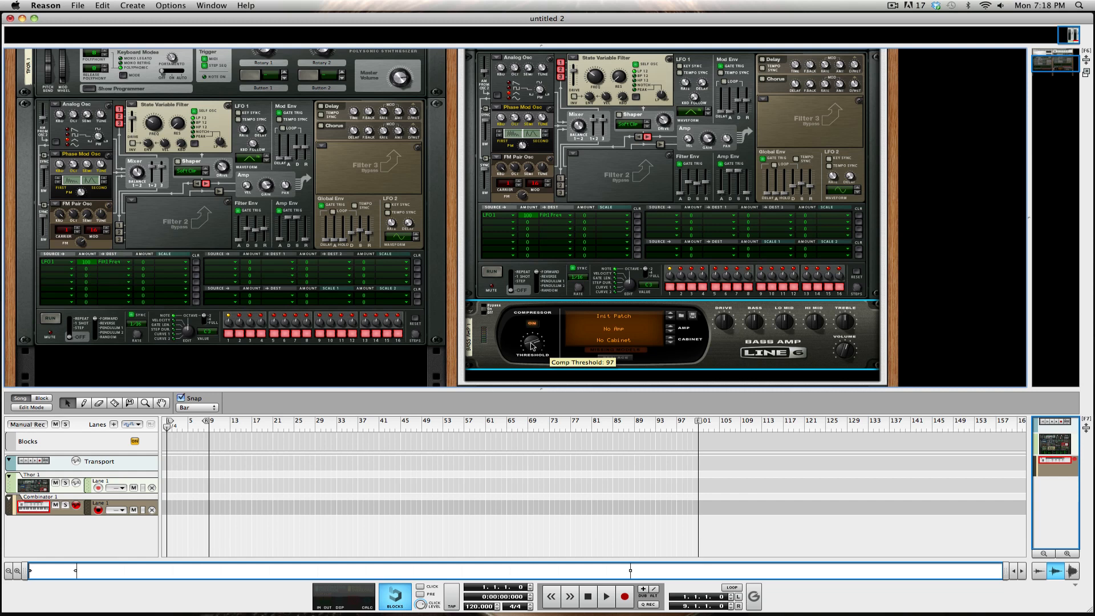
{"action": "left_click_drag", "start_coordinate": [531, 346], "coordinate": [525, 359]}
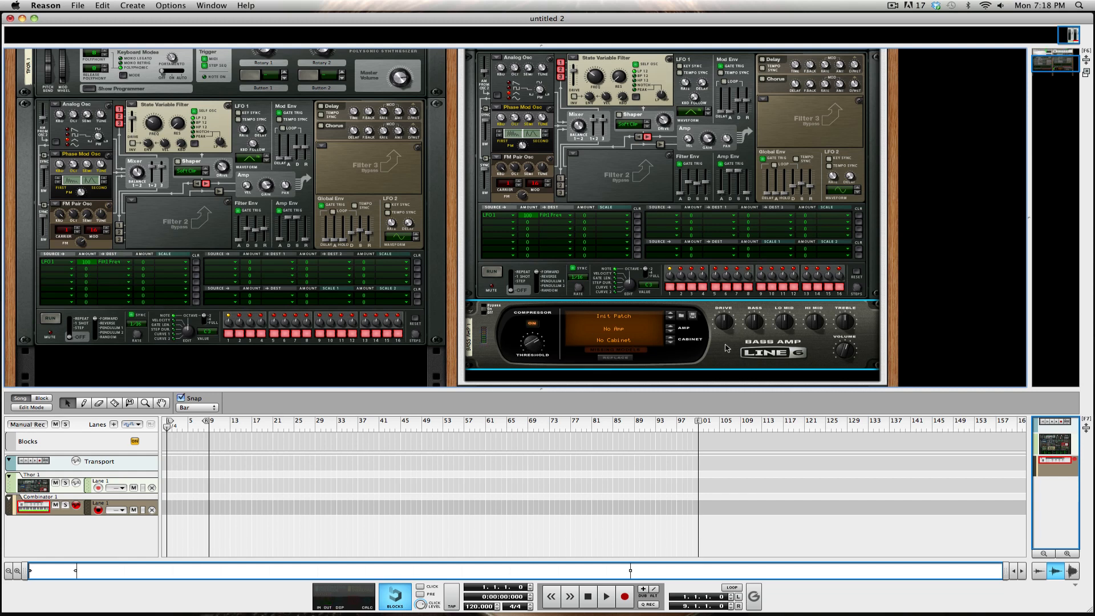
{"action": "scroll", "coordinate": [725, 348], "scroll_direction": "down", "scroll_amount": 3}
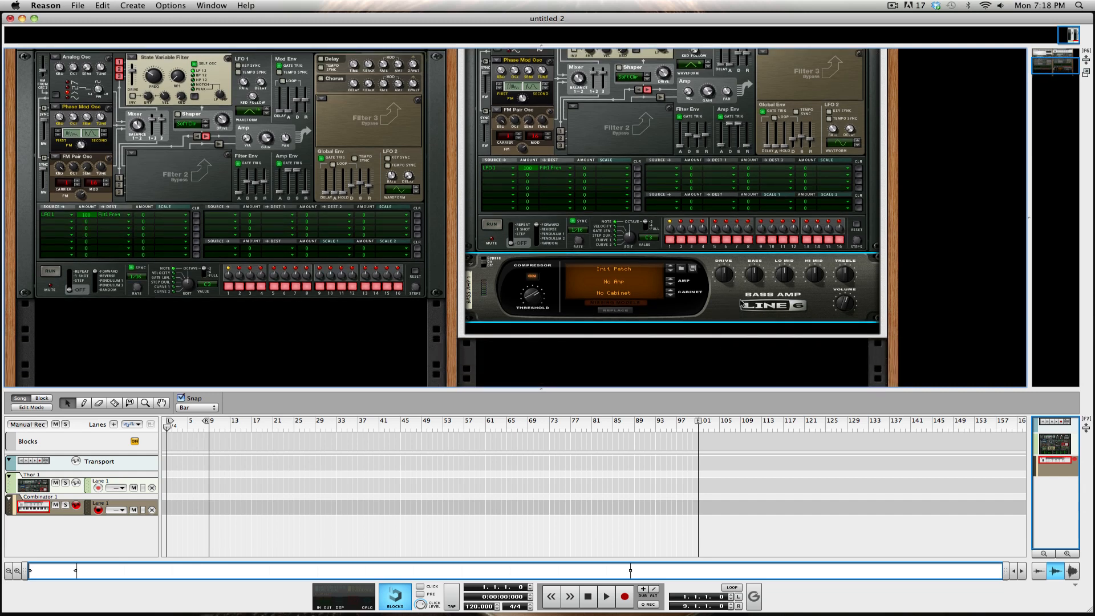
{"action": "mouse_move", "coordinate": [847, 303]}
{"action": "left_click_drag", "start_coordinate": [844, 297], "coordinate": [845, 296]}
{"action": "mouse_move", "coordinate": [534, 298]}
{"action": "left_click_drag", "start_coordinate": [533, 300], "coordinate": [533, 307]}
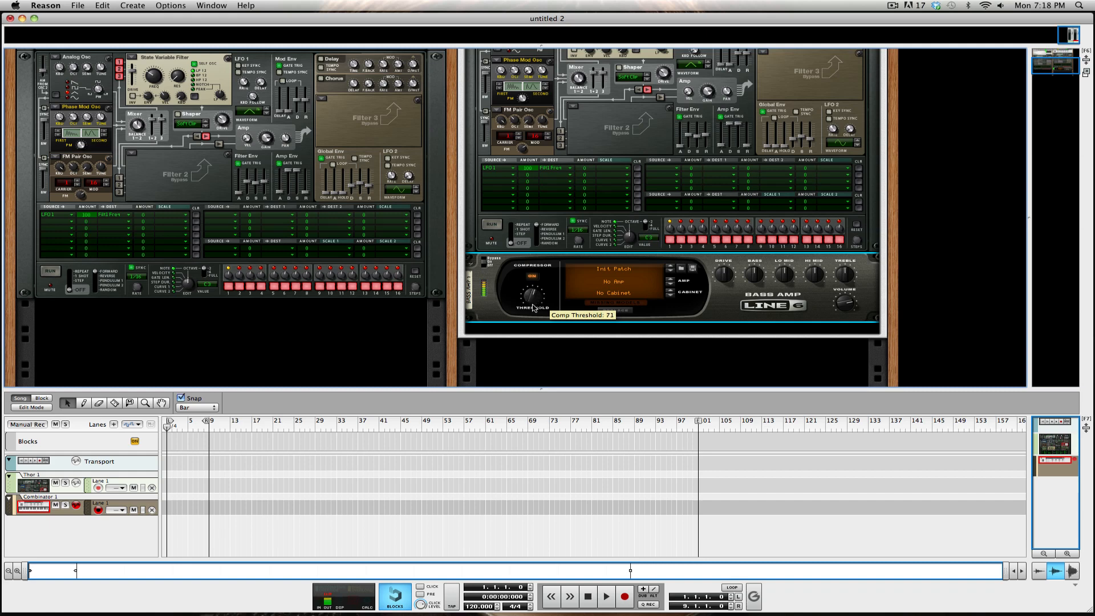
Step: Examine the whole Combinator chain from its controls through the Thor down to the bass amp
{"action": "scroll", "coordinate": [871, 158], "scroll_direction": "up", "scroll_amount": 5}
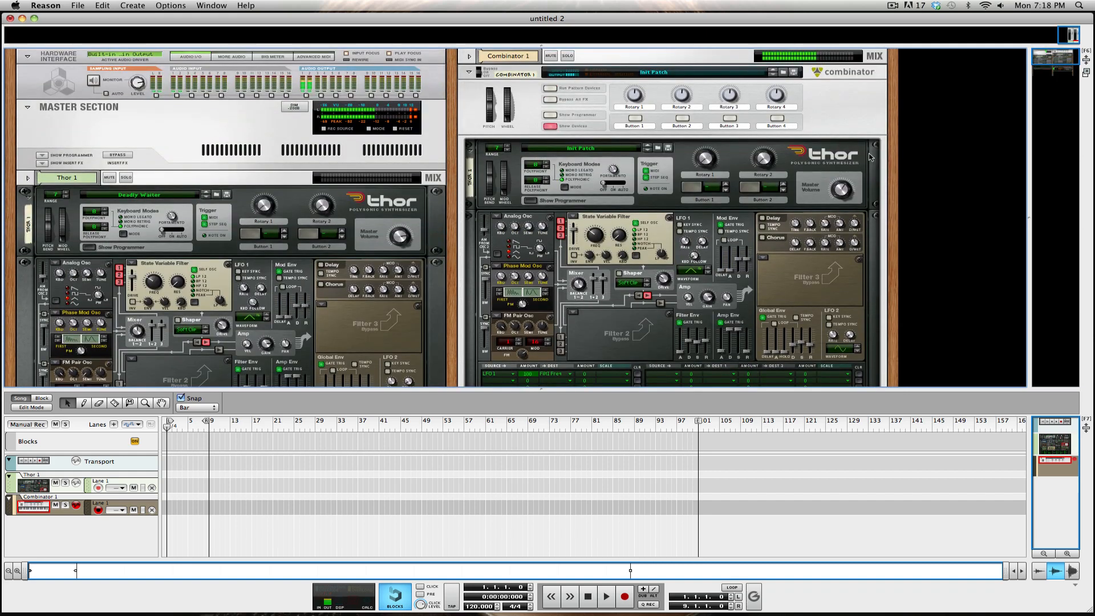
{"action": "mouse_move", "coordinate": [848, 189]}
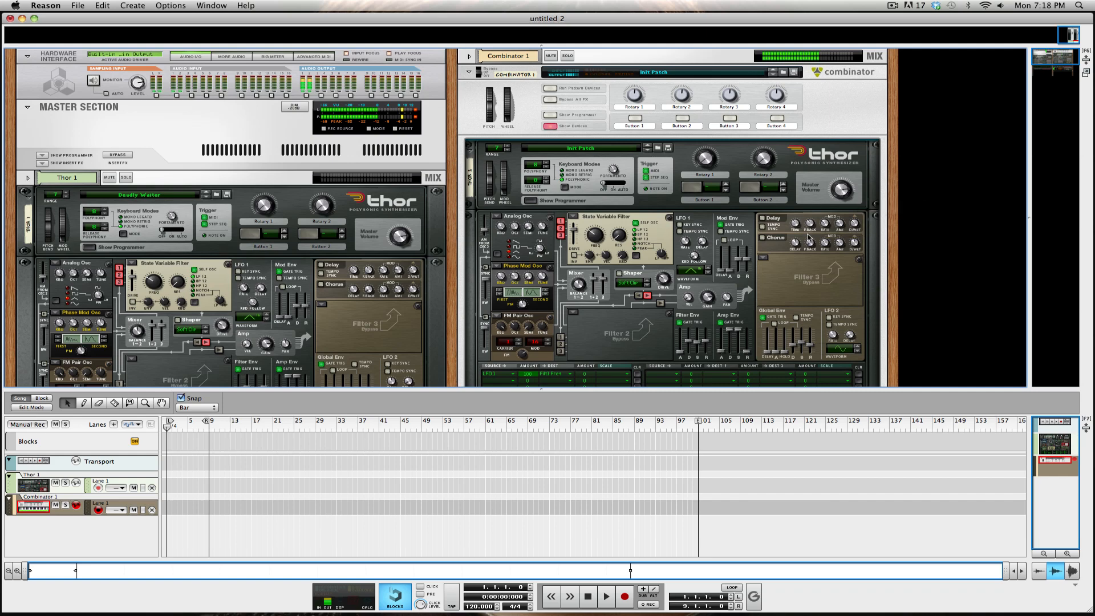
{"action": "scroll", "coordinate": [809, 237], "scroll_direction": "down", "scroll_amount": 4}
{"action": "mouse_move", "coordinate": [539, 329]}
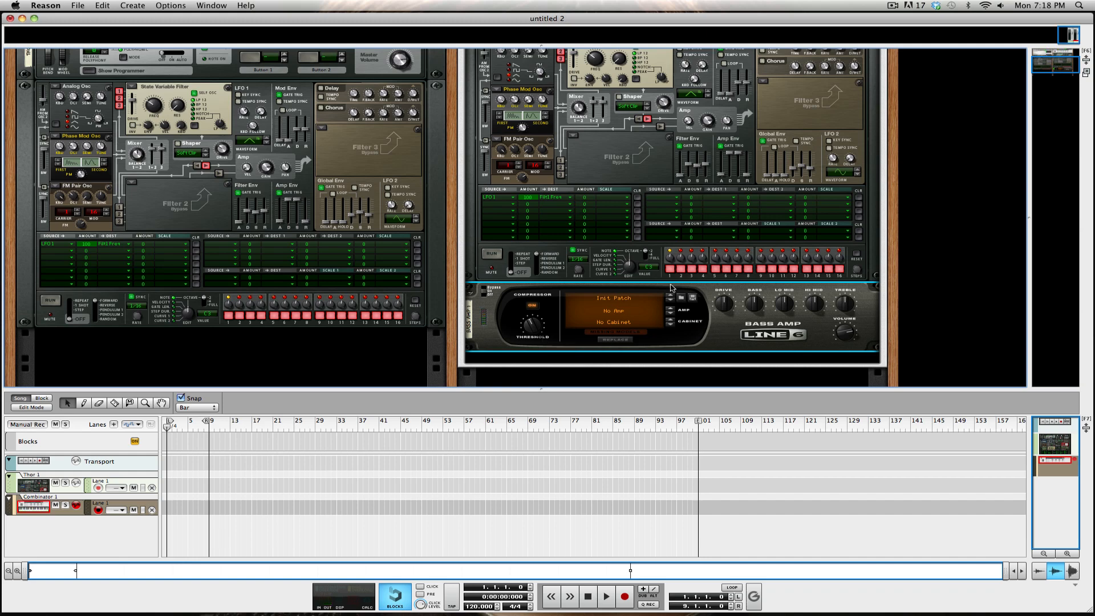
{"action": "scroll", "coordinate": [672, 288], "scroll_direction": "up", "scroll_amount": 4}
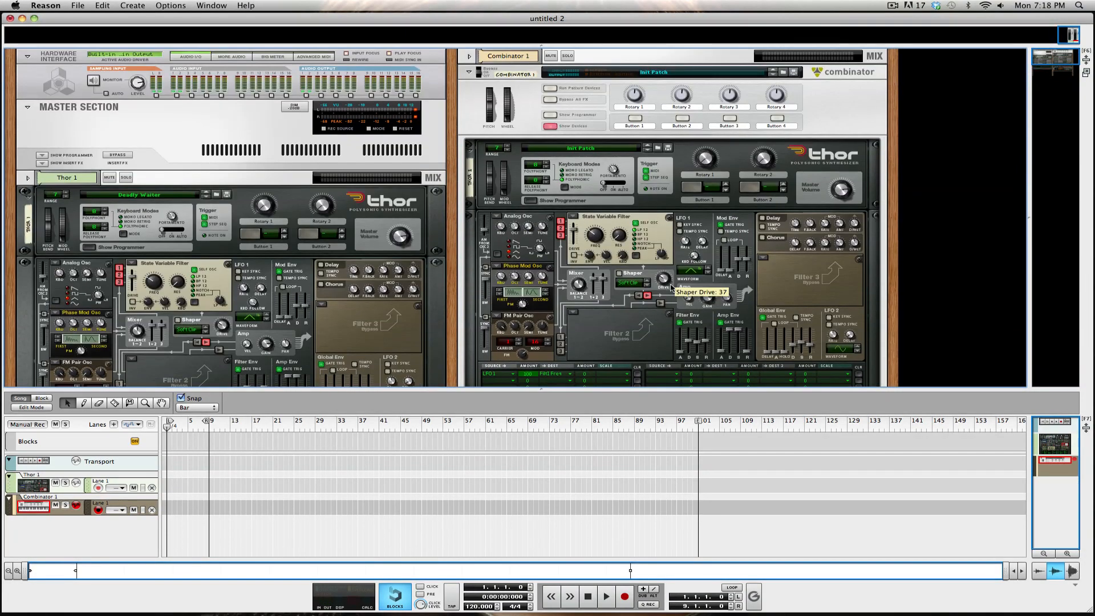
{"action": "scroll", "coordinate": [626, 273], "scroll_direction": "down", "scroll_amount": 1}
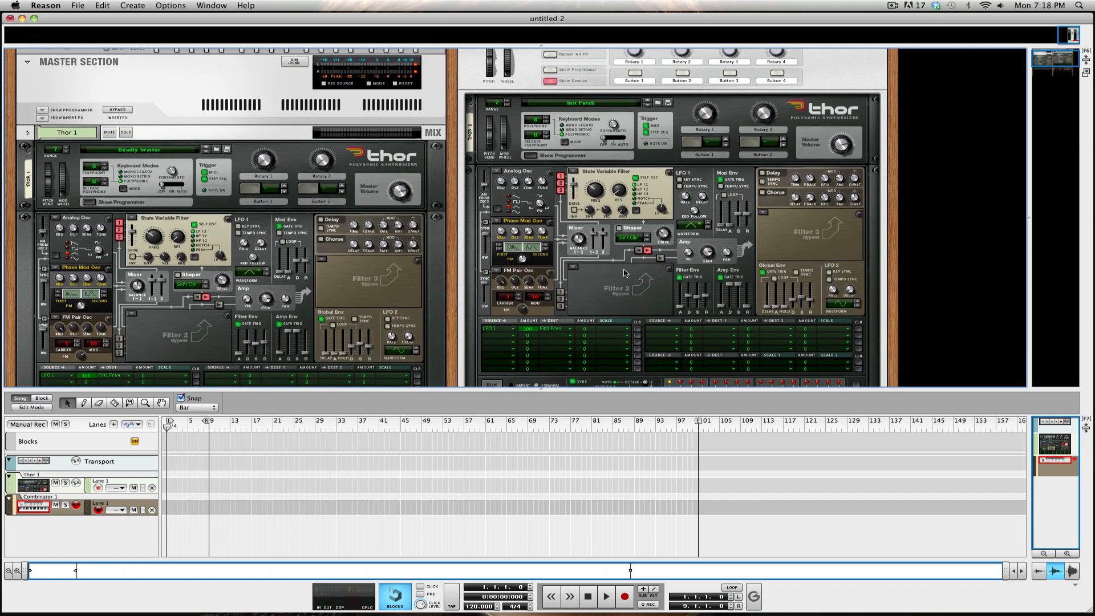
{"action": "scroll", "coordinate": [625, 273], "scroll_direction": "down", "scroll_amount": 1}
{"action": "scroll", "coordinate": [625, 273], "scroll_direction": "down", "scroll_amount": 4}
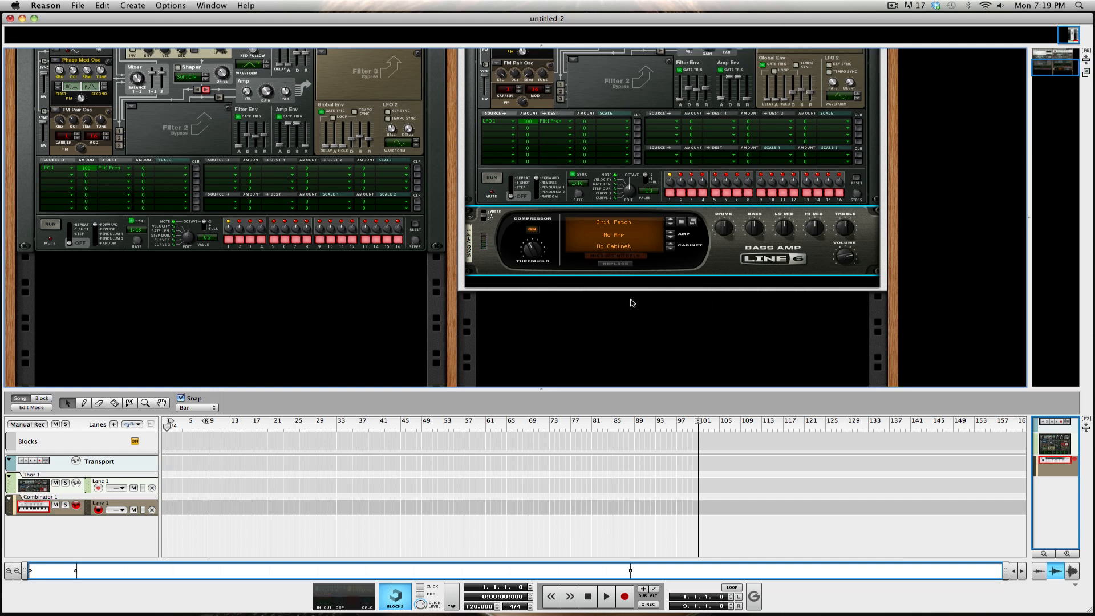
{"action": "scroll", "coordinate": [632, 303], "scroll_direction": "up", "scroll_amount": 5}
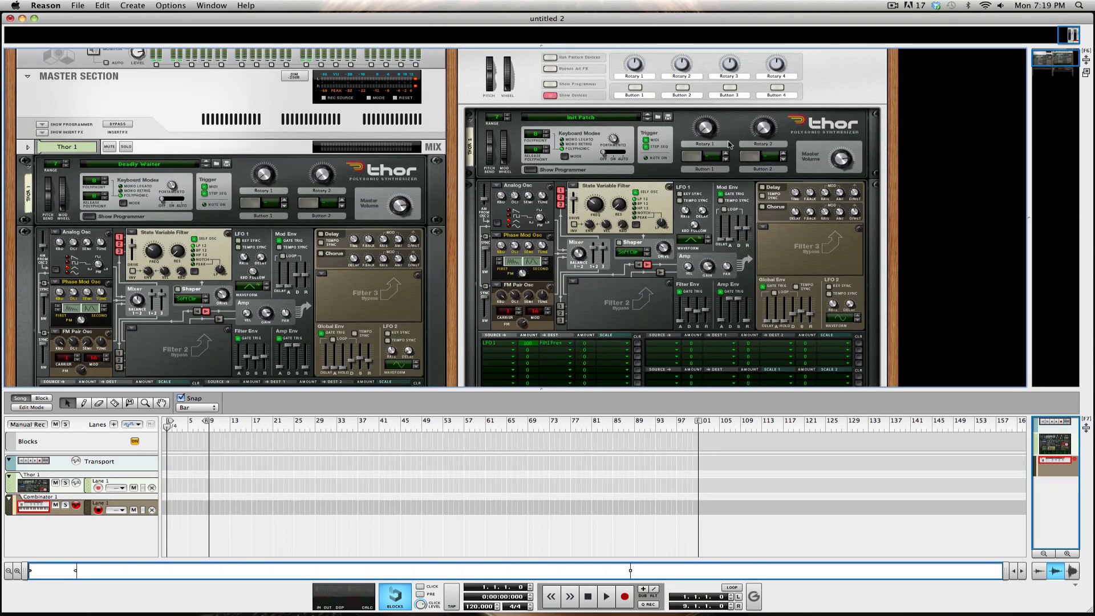
{"action": "scroll", "coordinate": [731, 147], "scroll_direction": "up", "scroll_amount": 2}
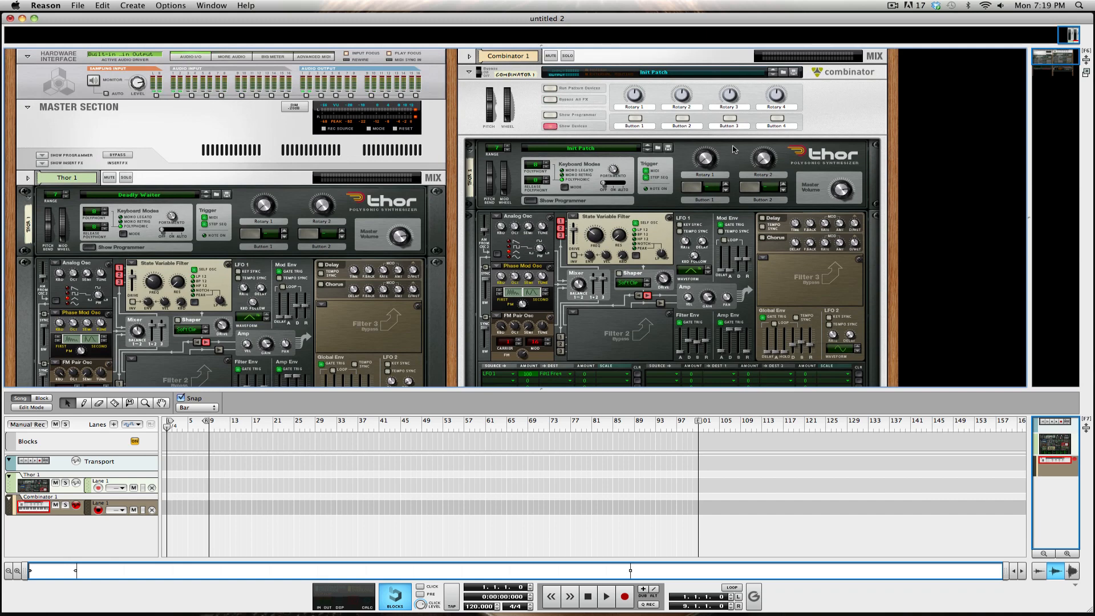
Step: Add the Mastering for synths.cmb effect patch from the Effects folder of Custom Patches after the bass amp
{"action": "scroll", "coordinate": [734, 150], "scroll_direction": "down", "scroll_amount": 12}
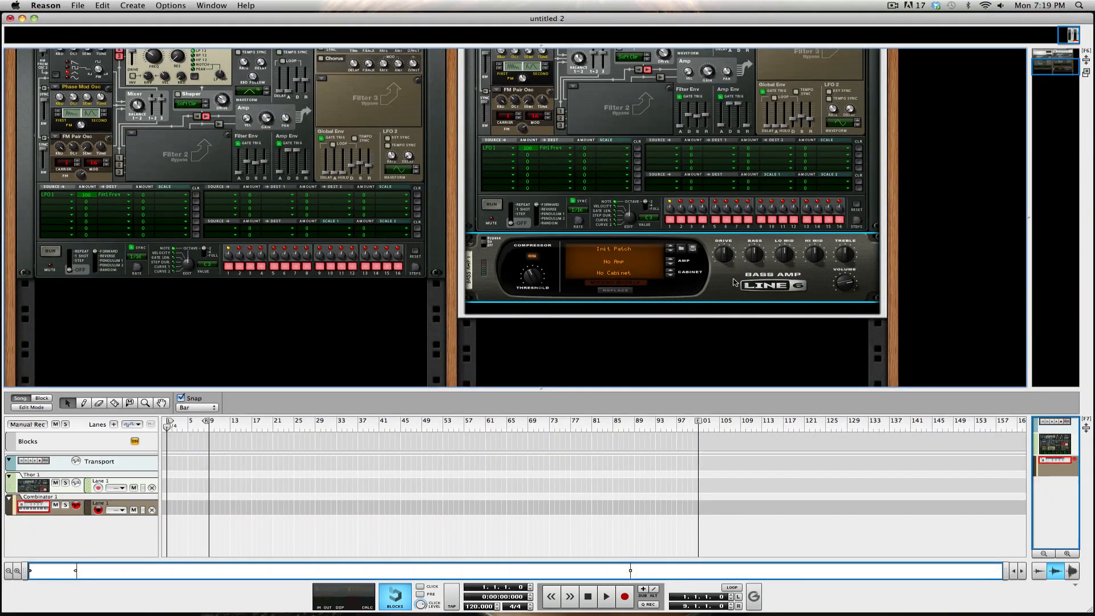
{"action": "right_click", "coordinate": [734, 282]}
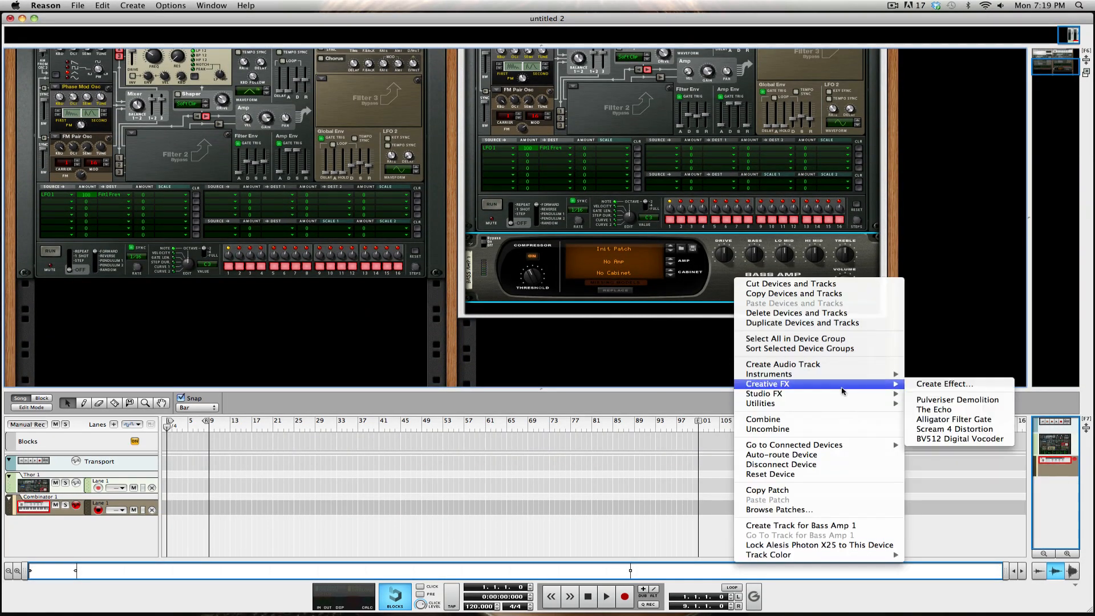
{"action": "mouse_move", "coordinate": [846, 383]}
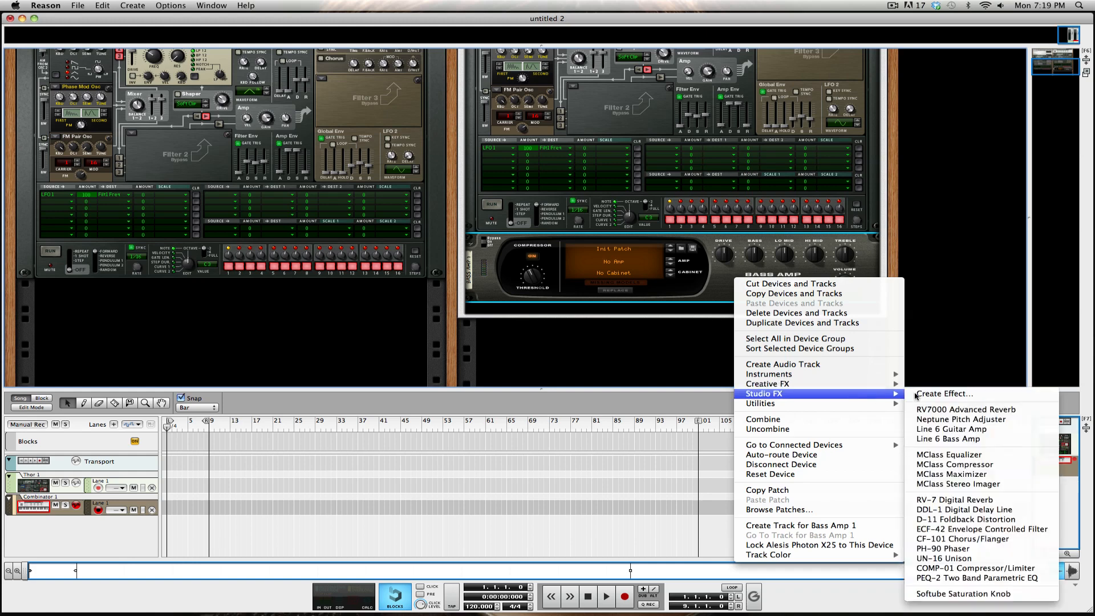
{"action": "left_click", "coordinate": [917, 395]}
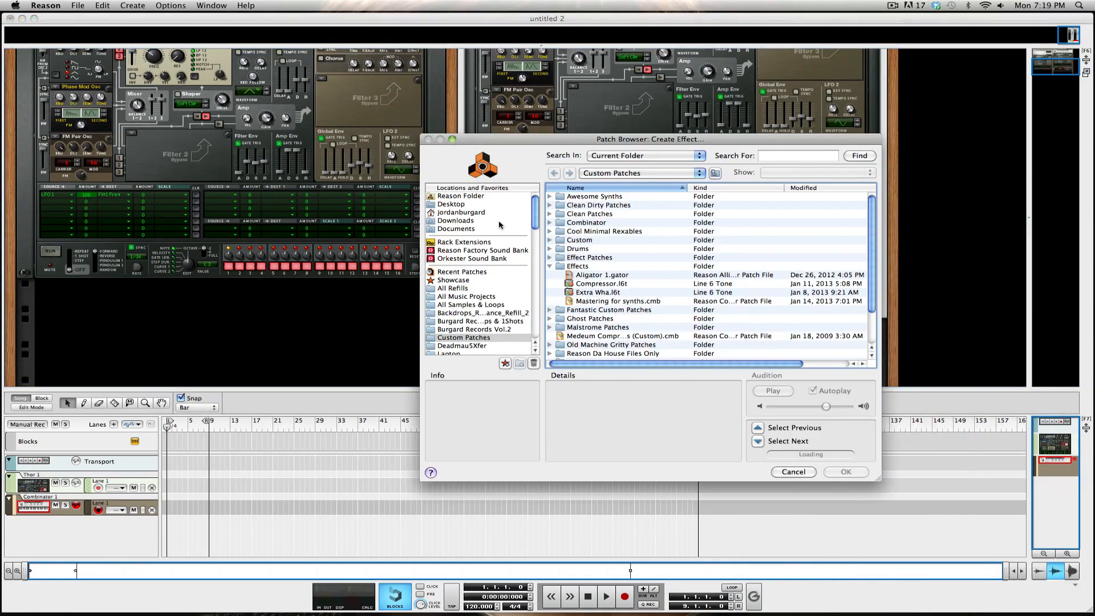
{"action": "left_click", "coordinate": [606, 302]}
{"action": "left_click", "coordinate": [844, 473]}
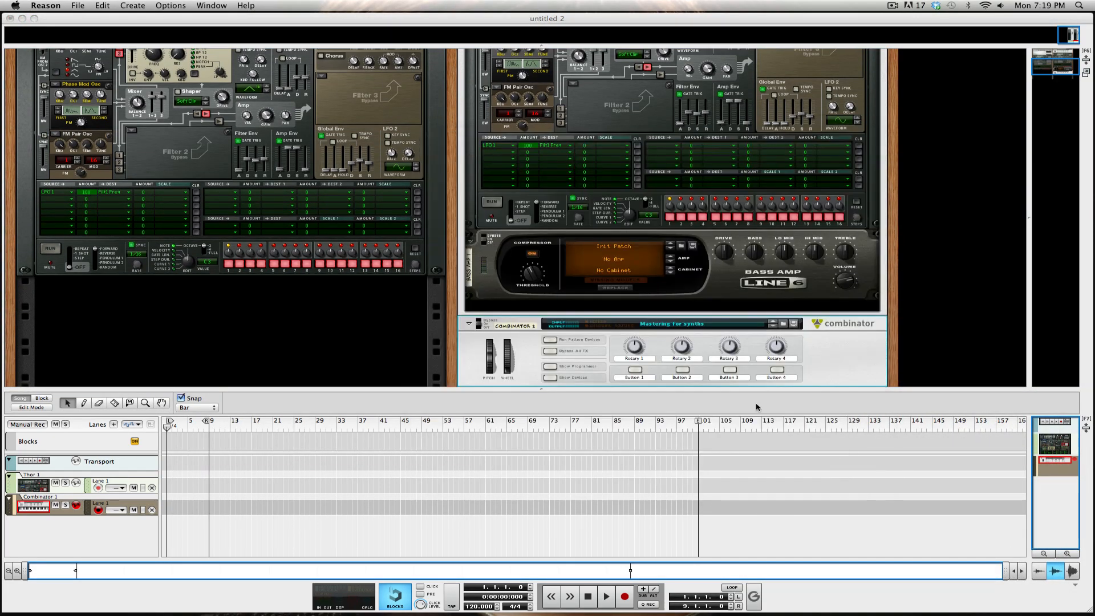
{"action": "scroll", "coordinate": [691, 365], "scroll_direction": "down", "scroll_amount": 3}
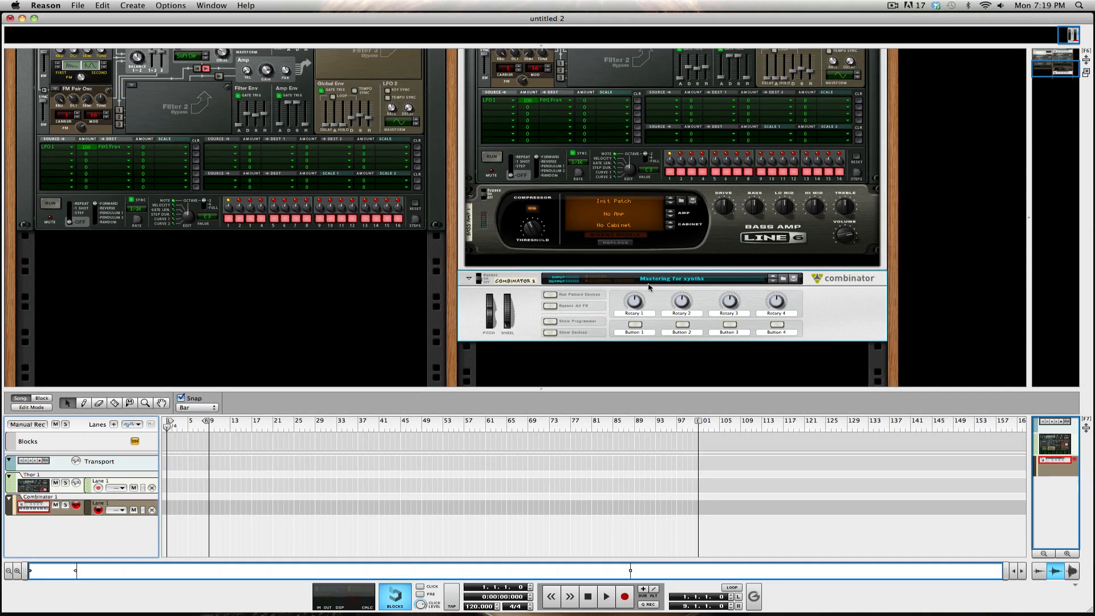
{"action": "scroll", "coordinate": [693, 317], "scroll_direction": "up", "scroll_amount": 10}
{"action": "scroll", "coordinate": [676, 226], "scroll_direction": "up", "scroll_amount": 8}
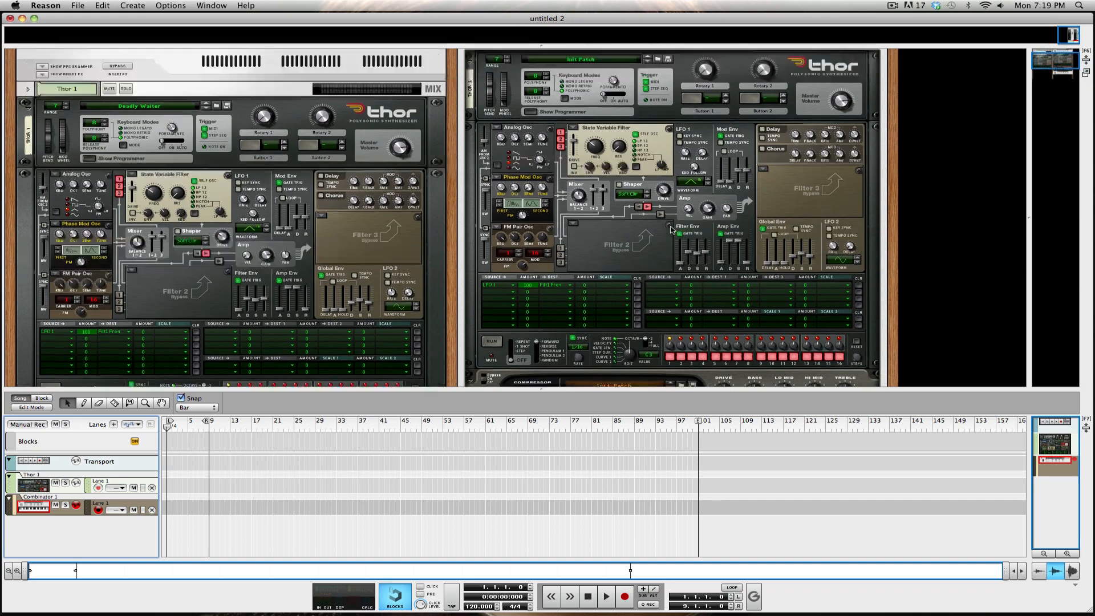
{"action": "scroll", "coordinate": [671, 233], "scroll_direction": "down", "scroll_amount": 17}
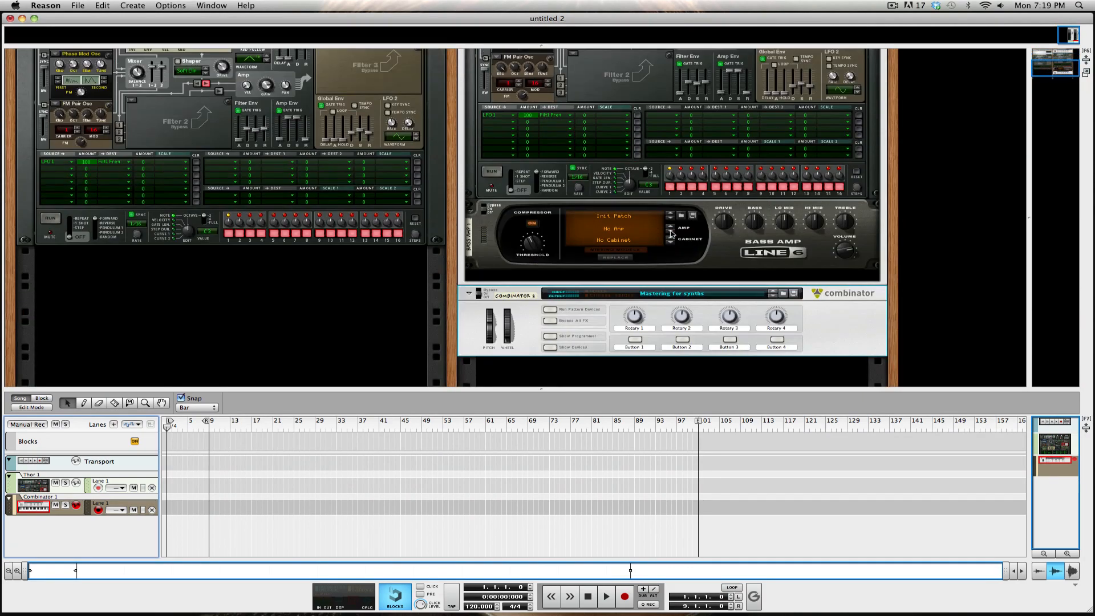
{"action": "scroll", "coordinate": [671, 233], "scroll_direction": "up", "scroll_amount": 17}
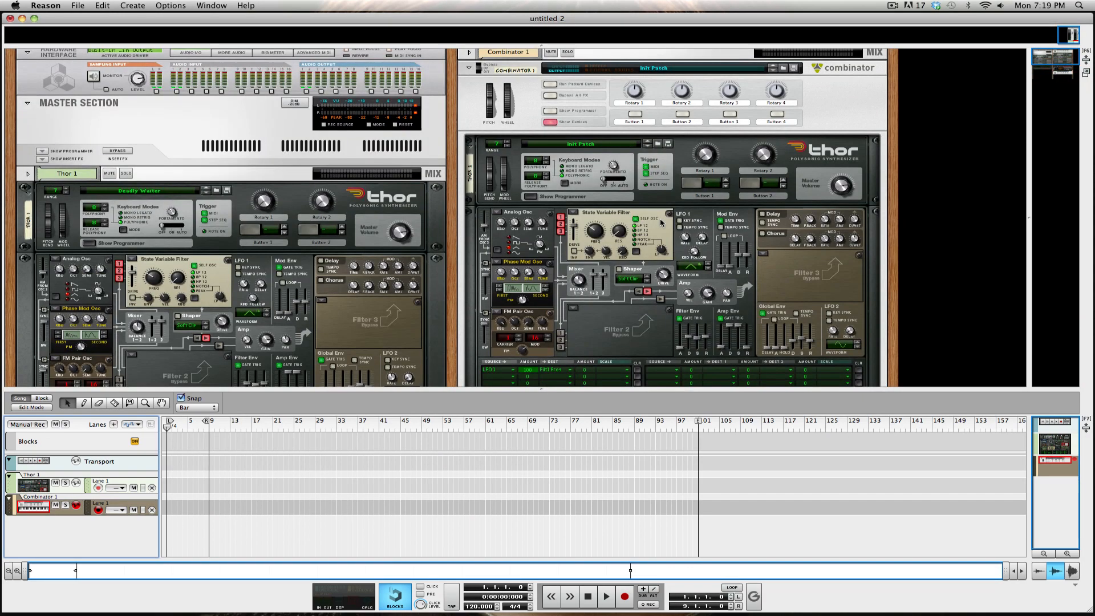